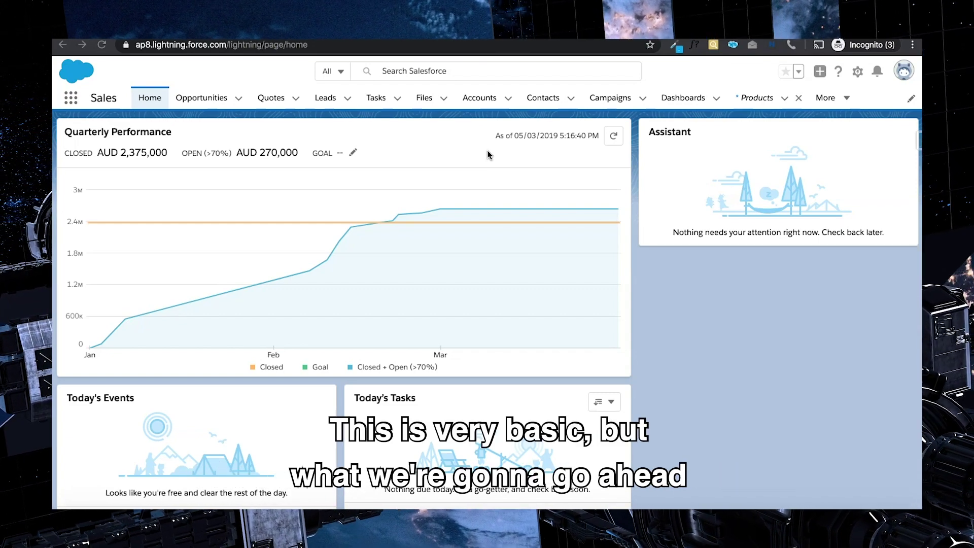
Step: Open the American Banking Corp. account from All Accounts and show its Details
click(479, 107)
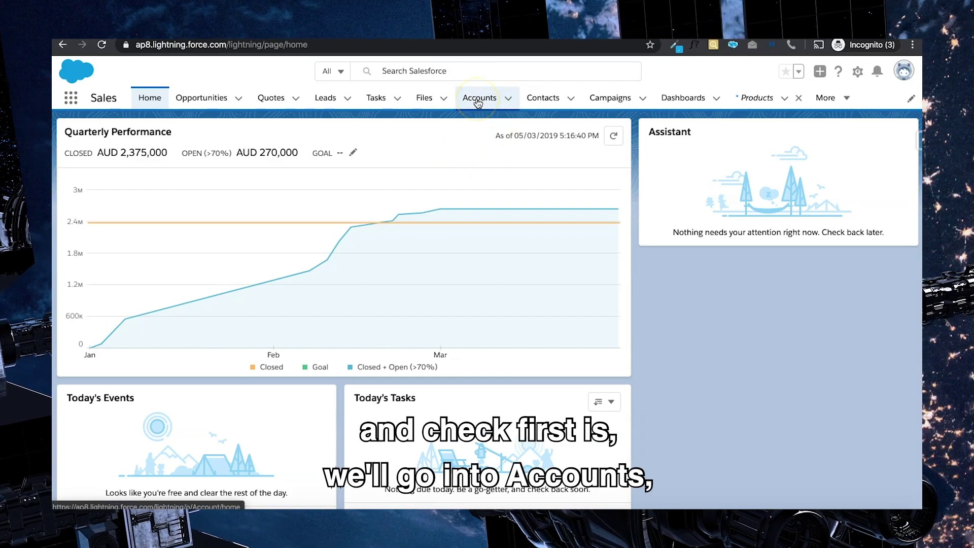
click(479, 104)
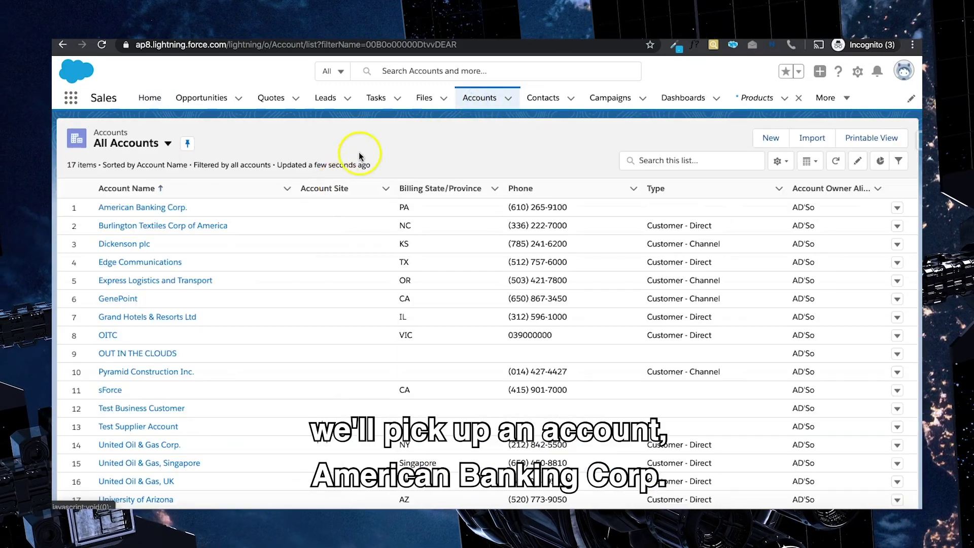
click(175, 208)
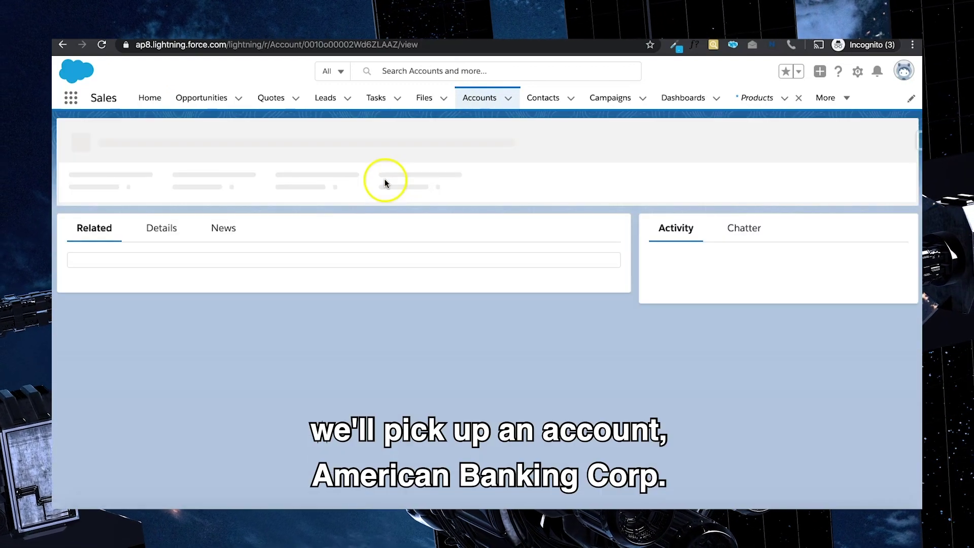
click(160, 230)
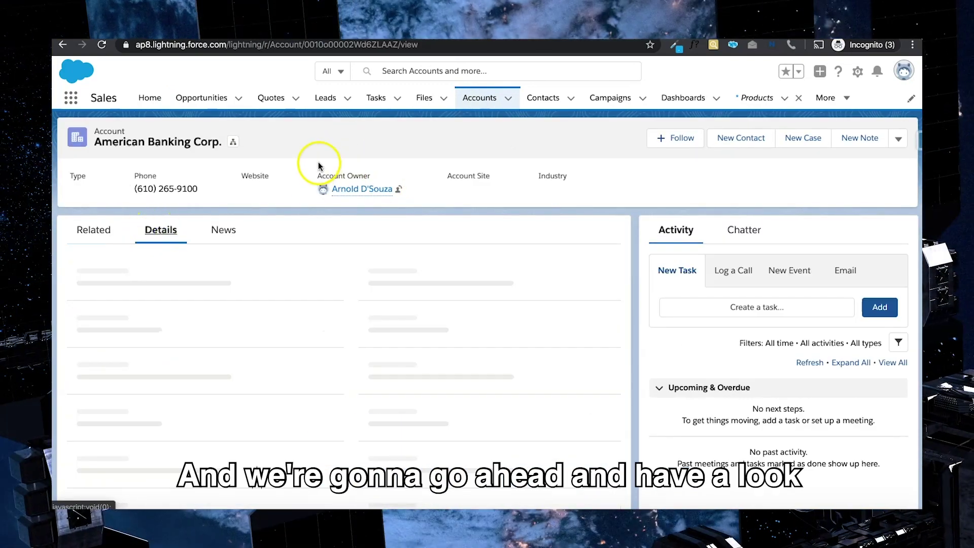
Step: Check the Status picklist lists Active, In-Active and No Longer a Customer, leaving it unchanged
scroll(342, 284, down, 2)
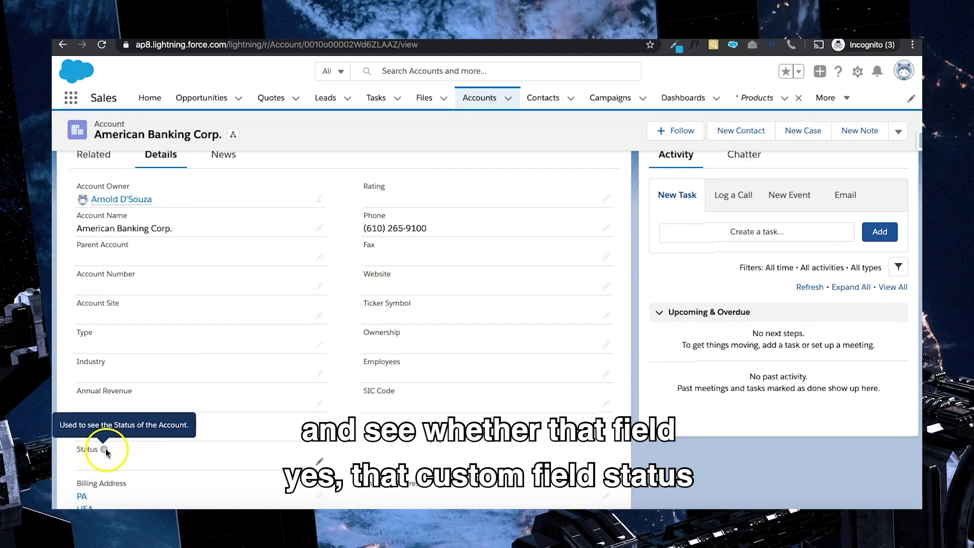
click(319, 462)
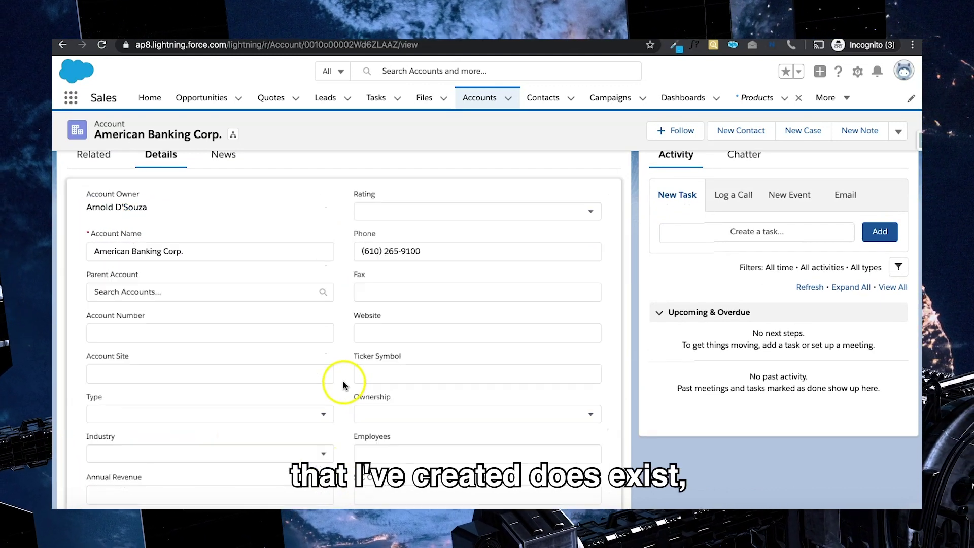
scroll(343, 385, down, 3)
click(293, 428)
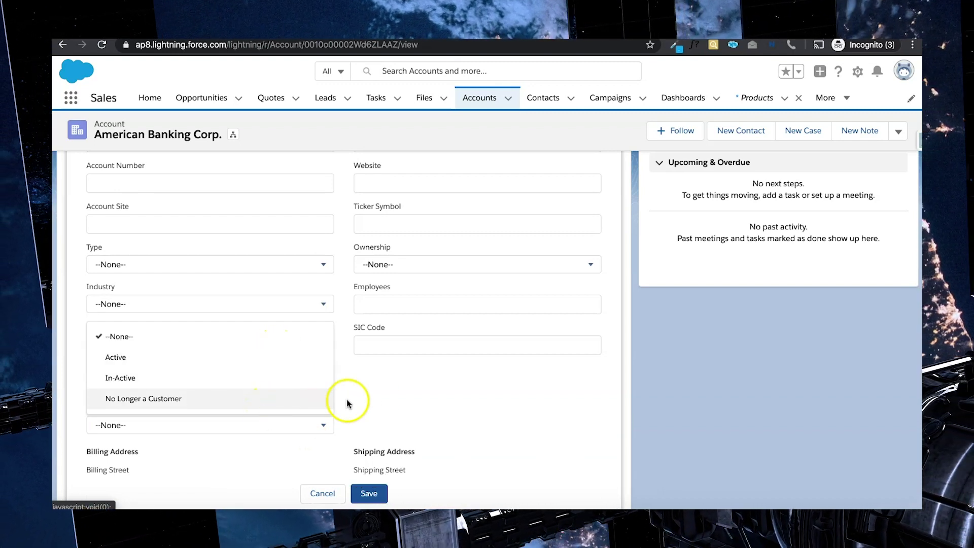
click(372, 397)
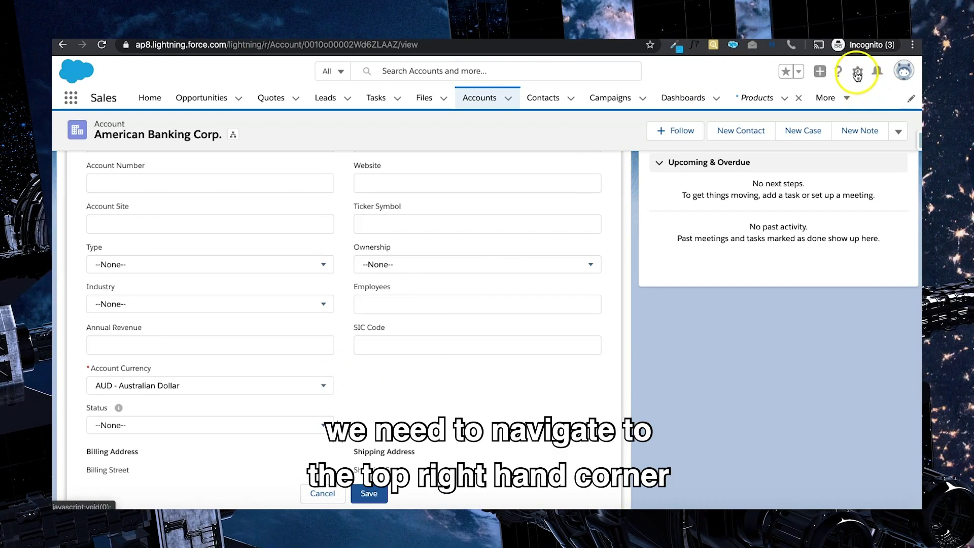
Step: Go to Setup, search Quick Find for 'process' and open Process Builder
click(858, 73)
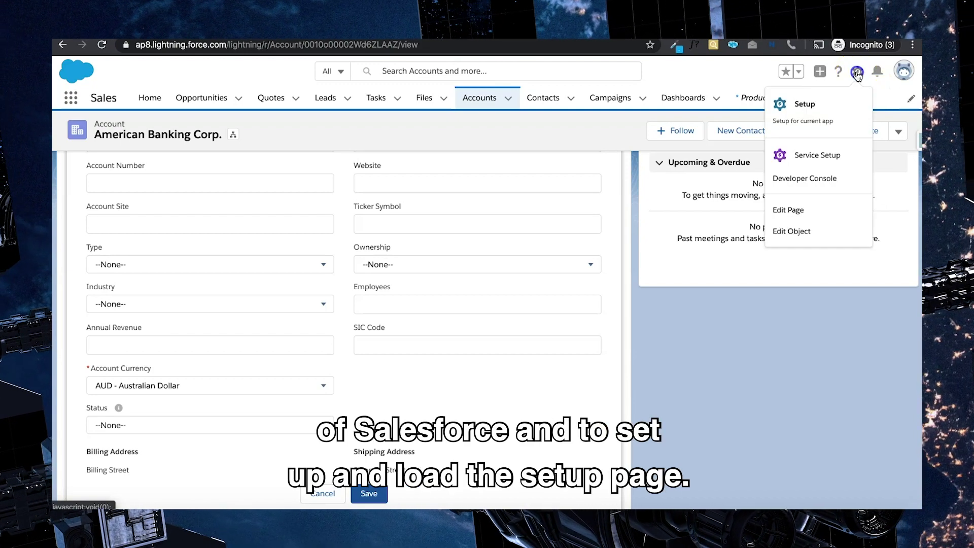
click(817, 113)
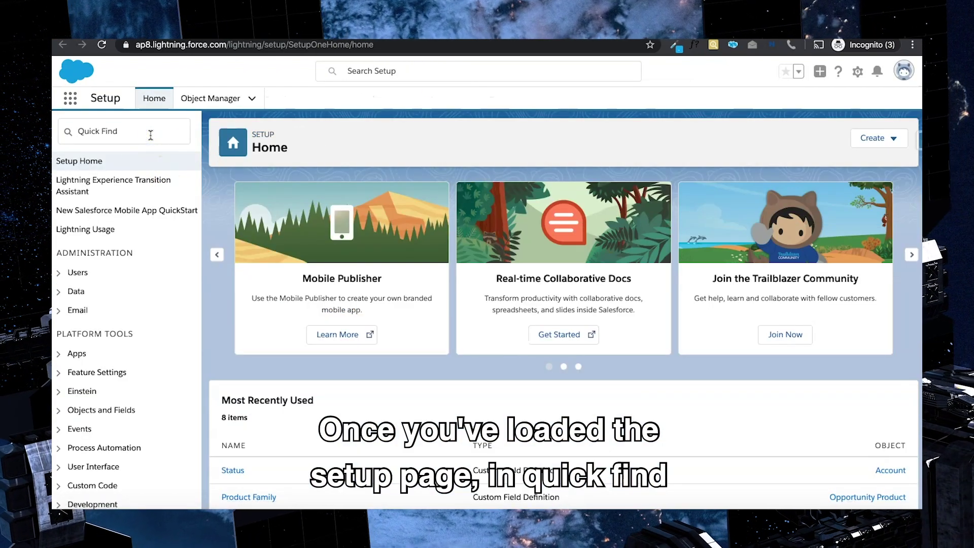
click(151, 135)
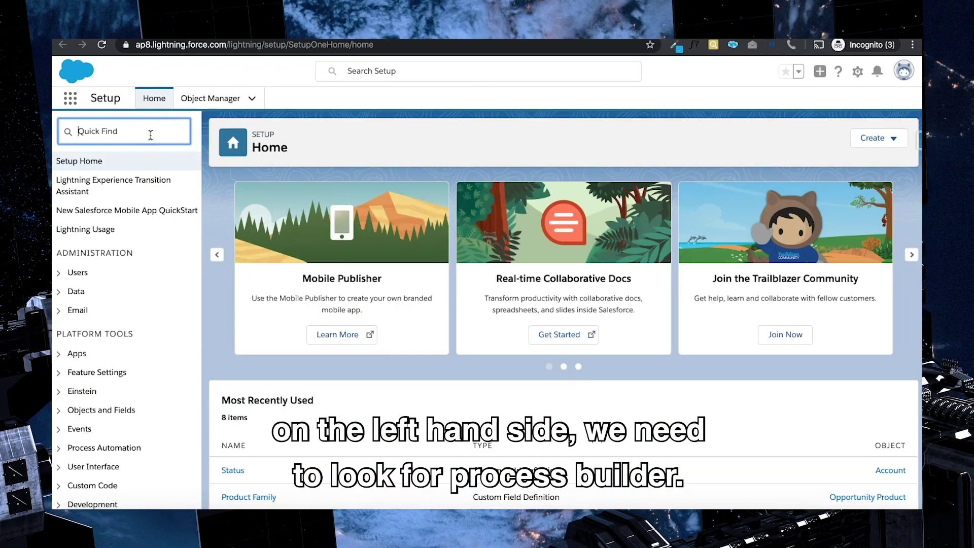
text(process)
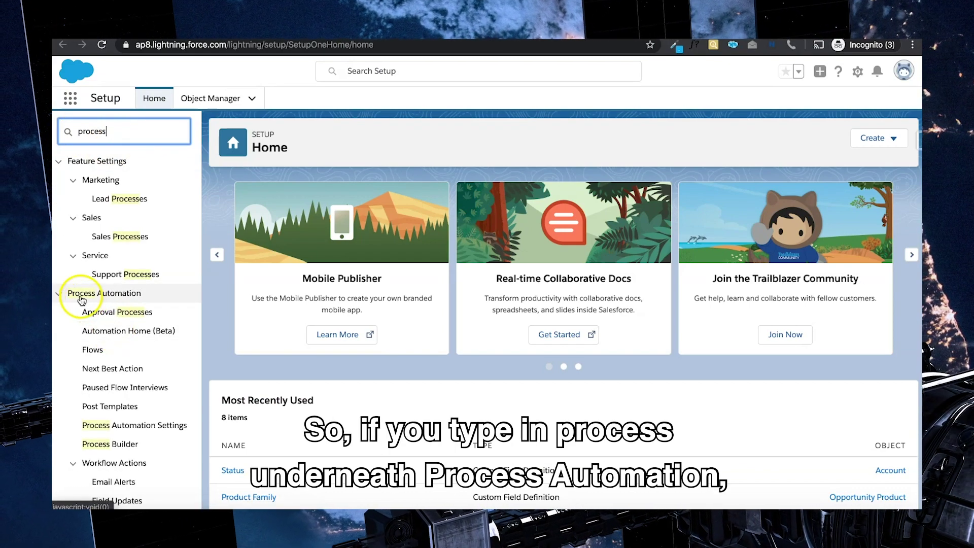
click(115, 444)
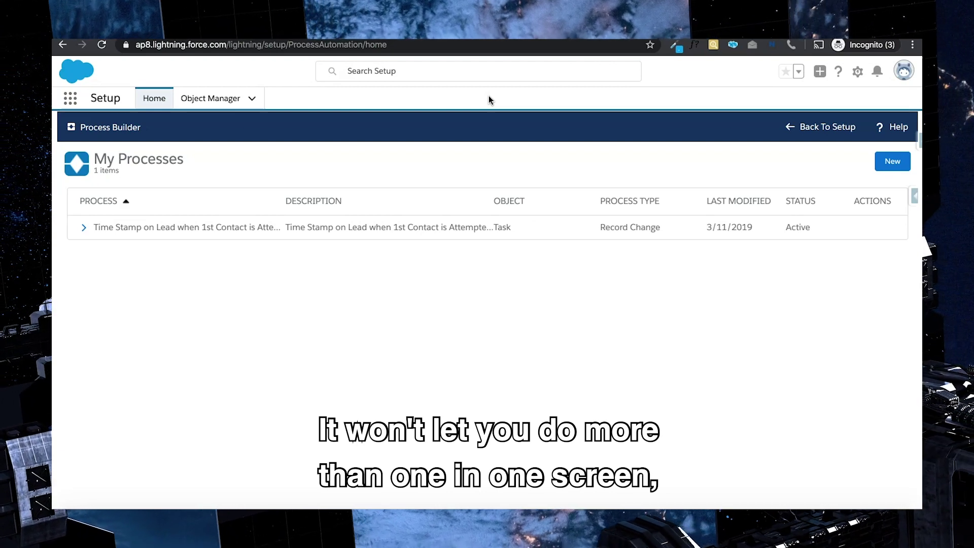
click(488, 97)
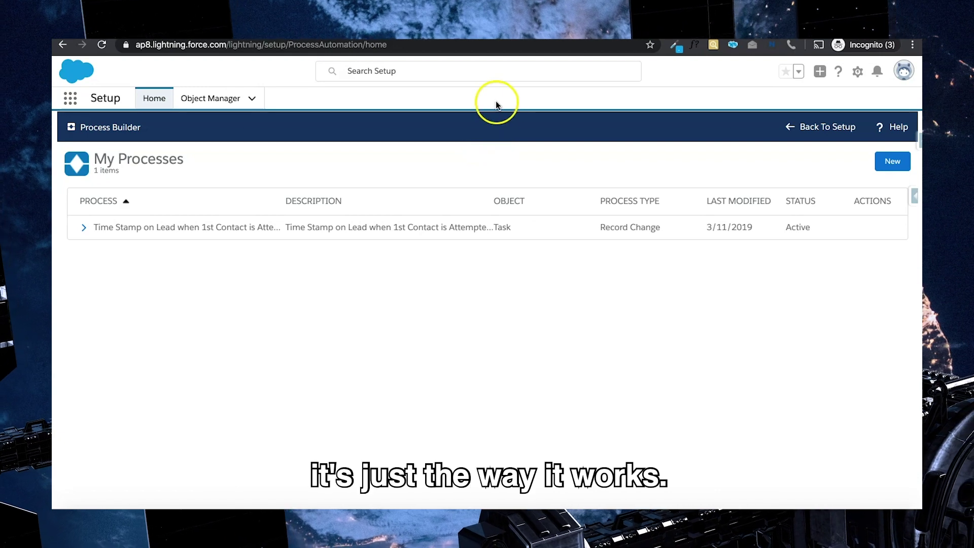
Step: Create a new process named 'Oppty to Update Account to Active on Closed WON', pasting that as description
click(492, 98)
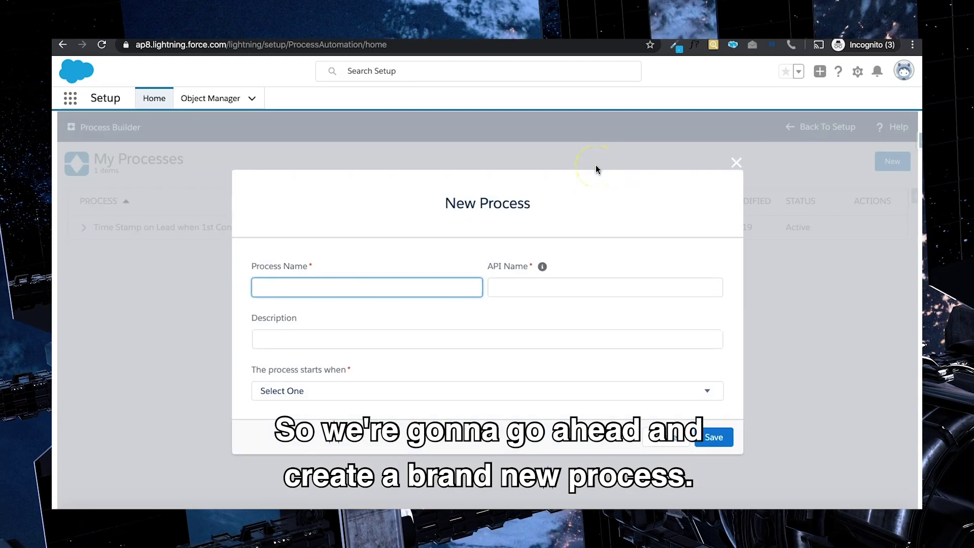
text(O)
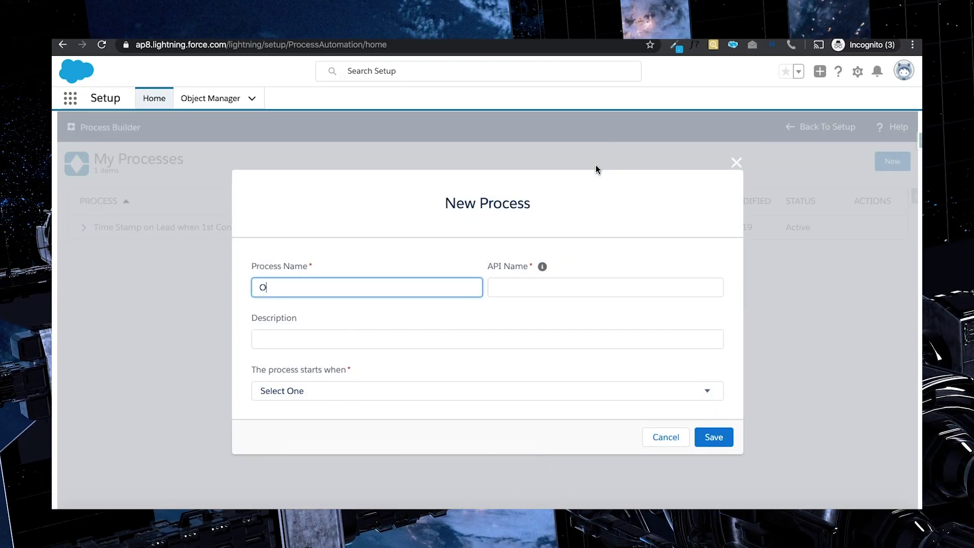
text(ppty )
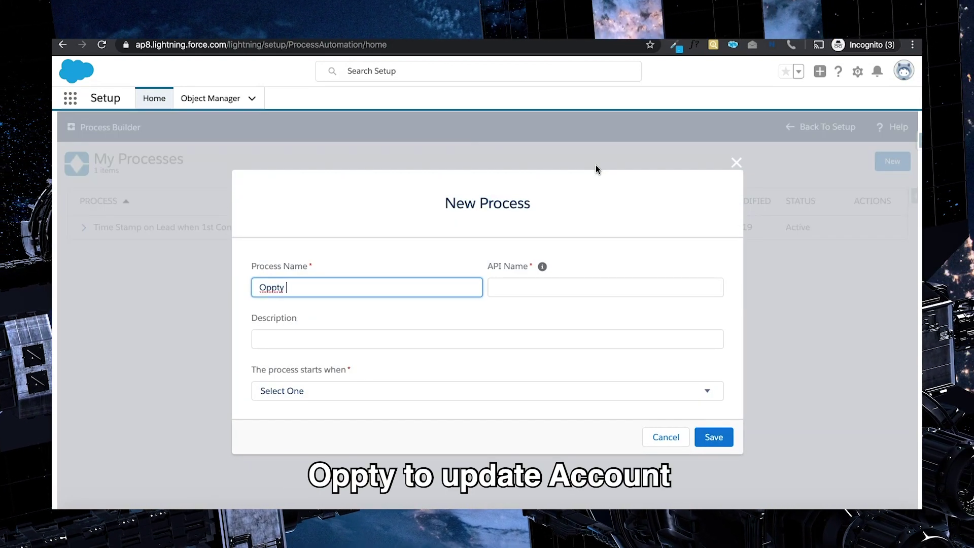
text(to Update Accoun)
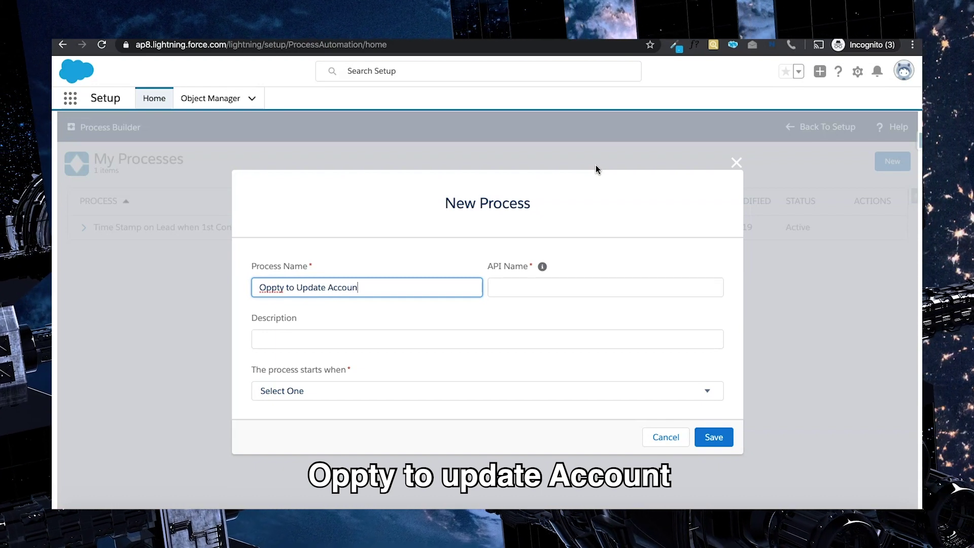
text(t to Active on Cl)
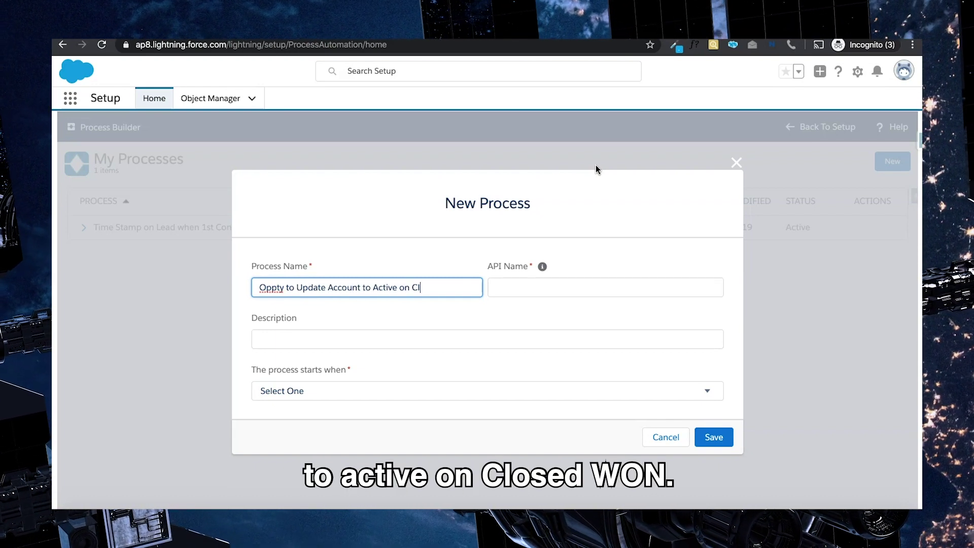
text(osed WON)
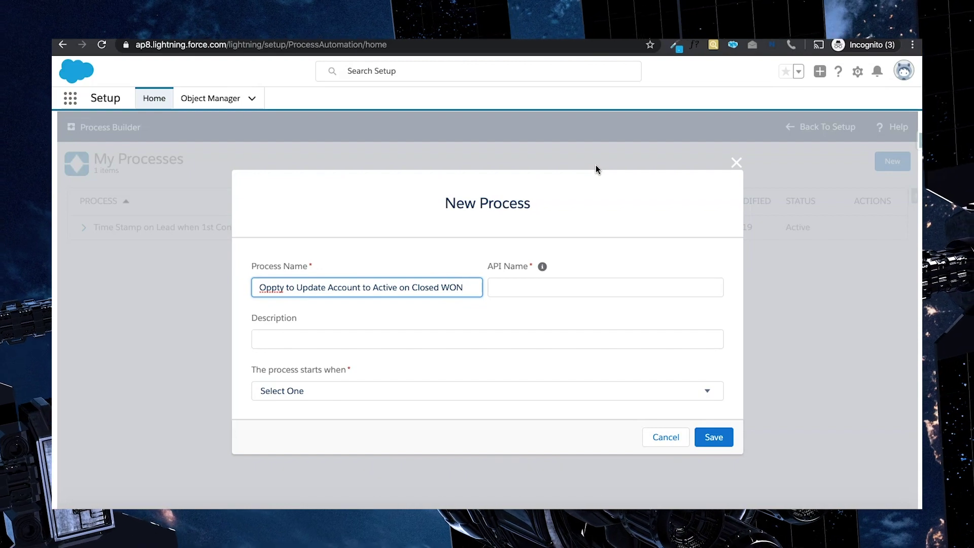
click(362, 338)
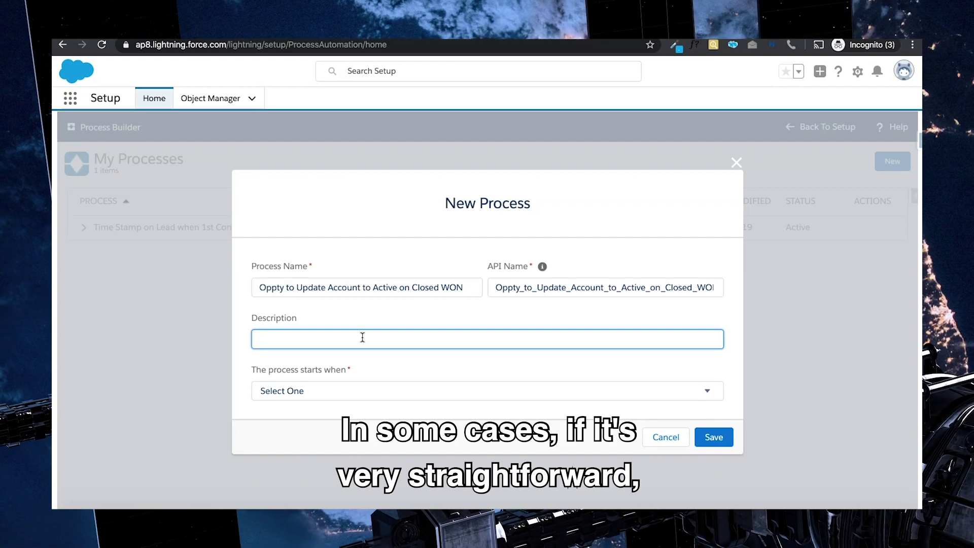
text(Oppty to Update Account to Active on Closed WON)
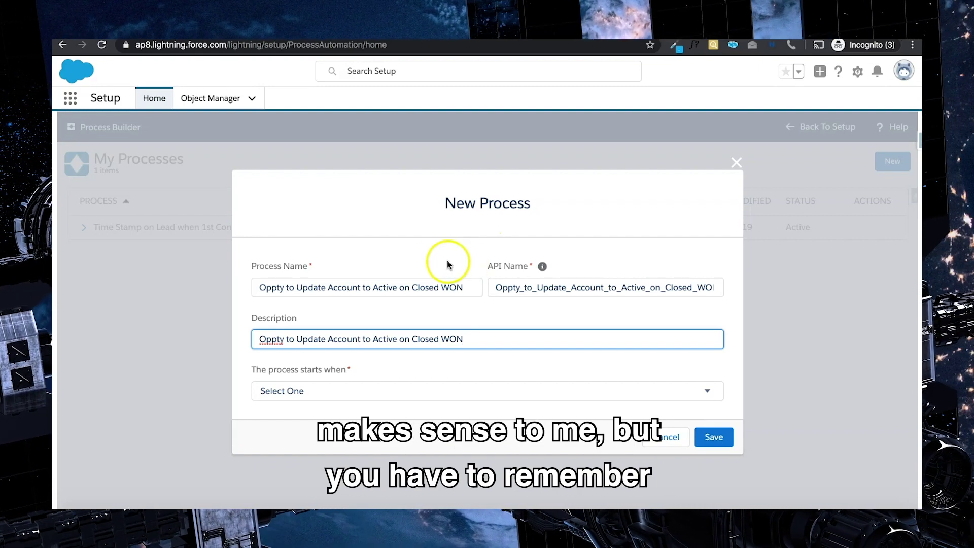
click(374, 262)
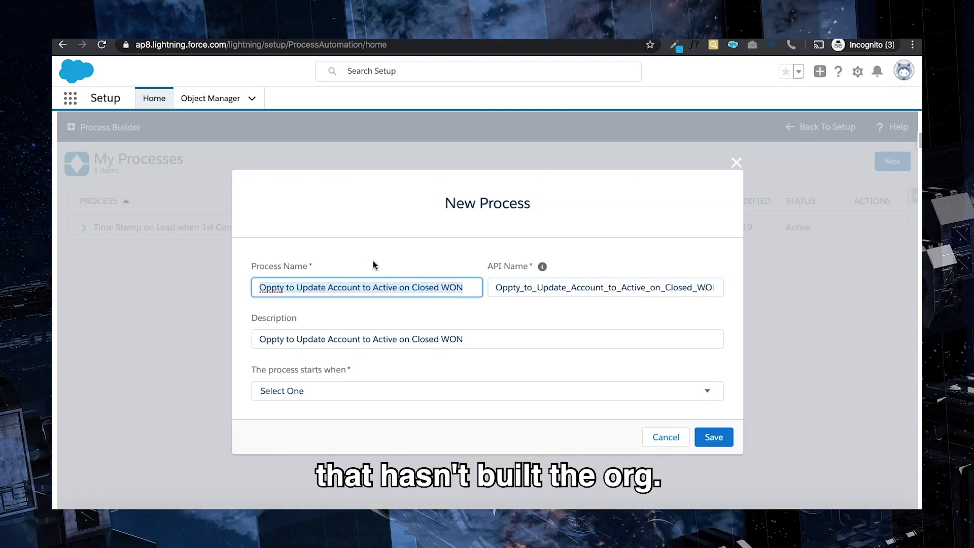
click(492, 344)
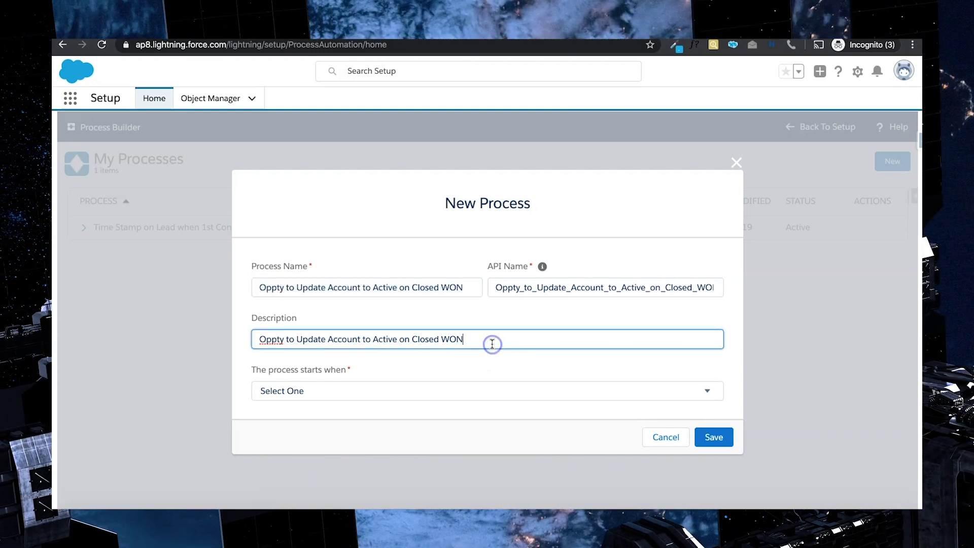
Step: Begin the description with 'When Oppty goes to Closed WON'
click(255, 338)
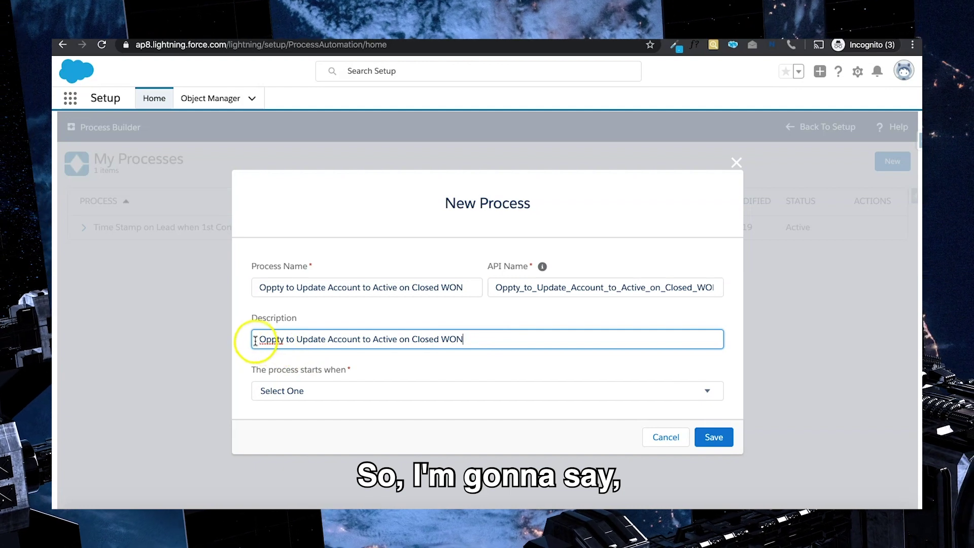
text(When)
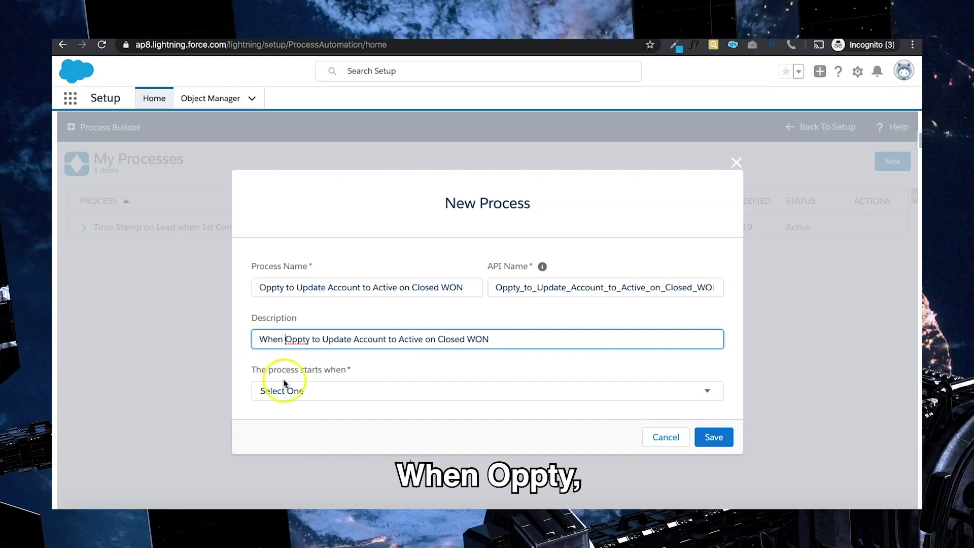
click(309, 339)
text(goes t)
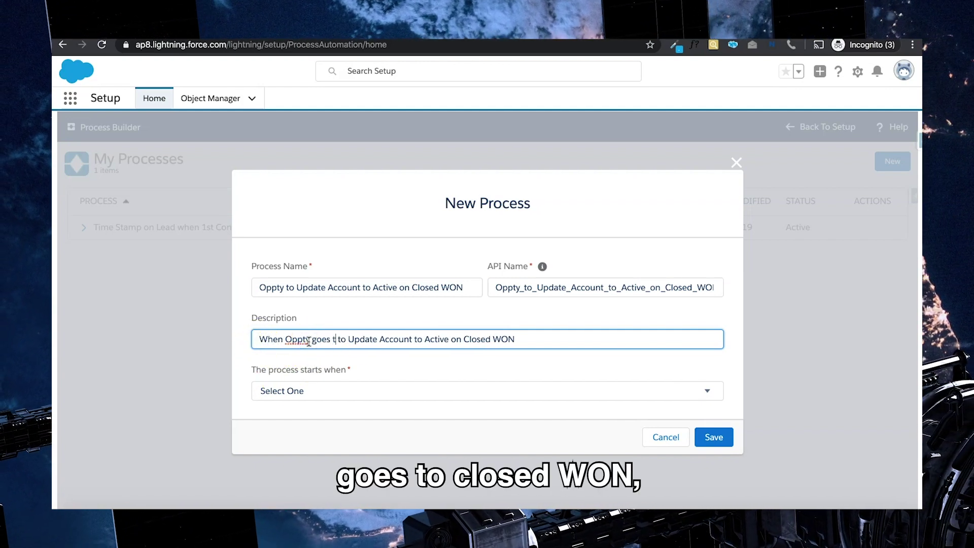
text(o close WO)
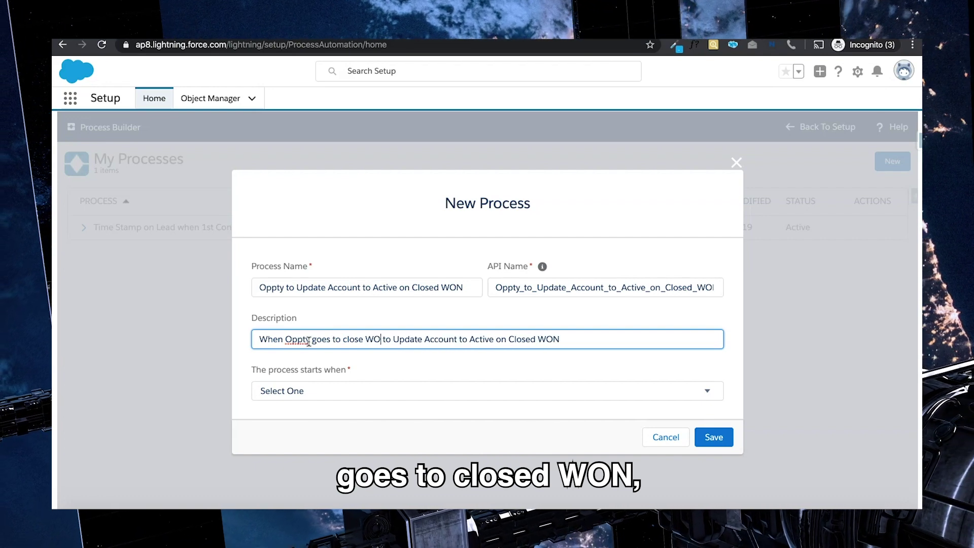
text(N)
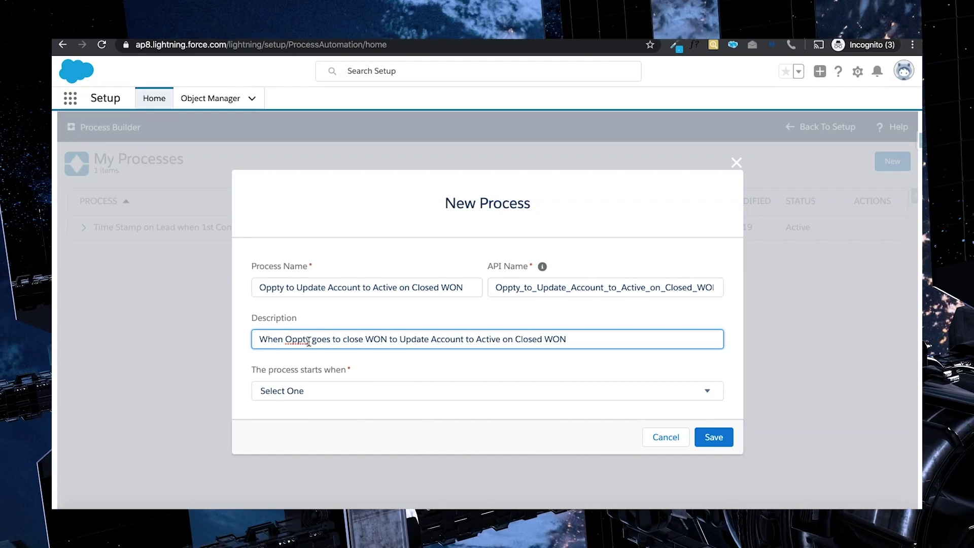
key(Left)
key(Left)
key(Left)
key(Left)
text(d)
key(BackSpace)
text(C)
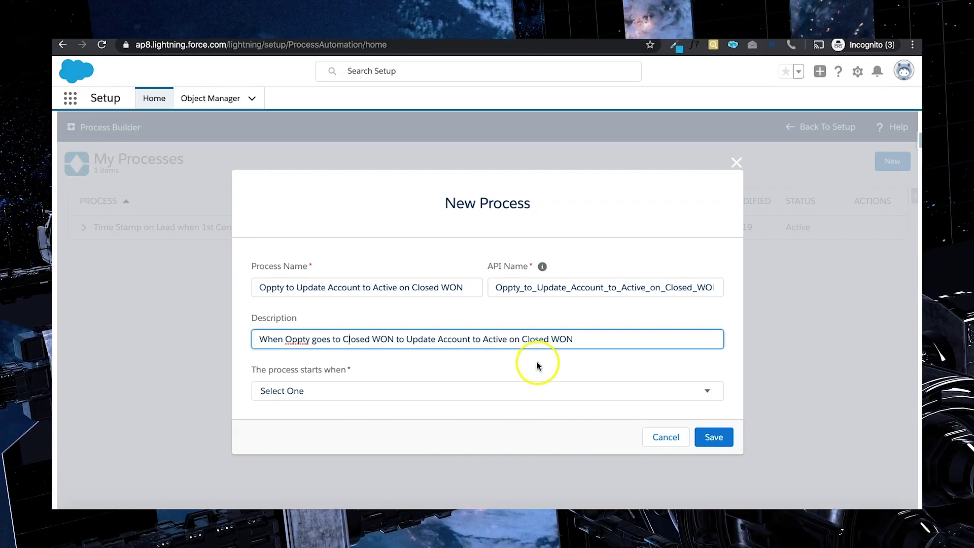
Step: Replace the old ending with '"ACTIVE" no matter what status it was on before' and correct 'Staus'
drag(586, 338, 406, 339)
key(BackSpace)
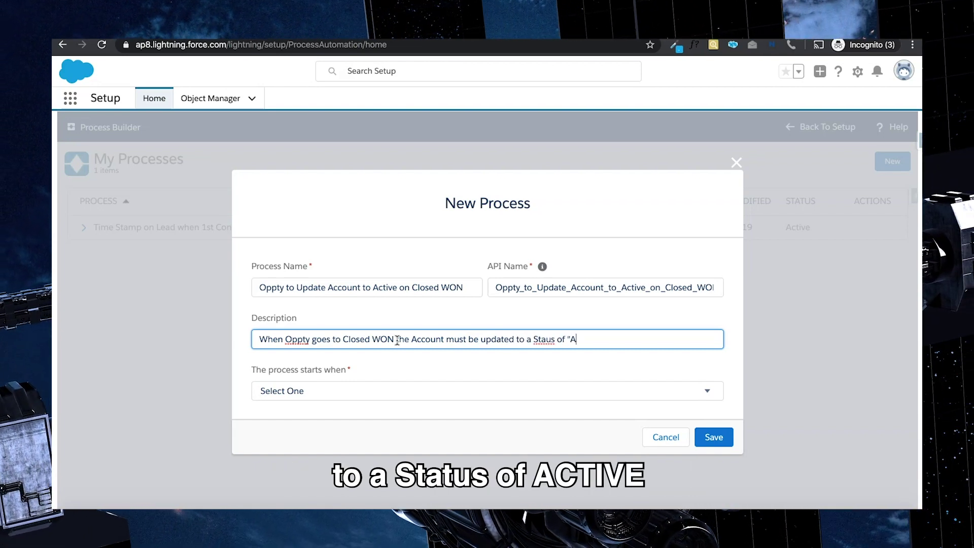
text(TIV)
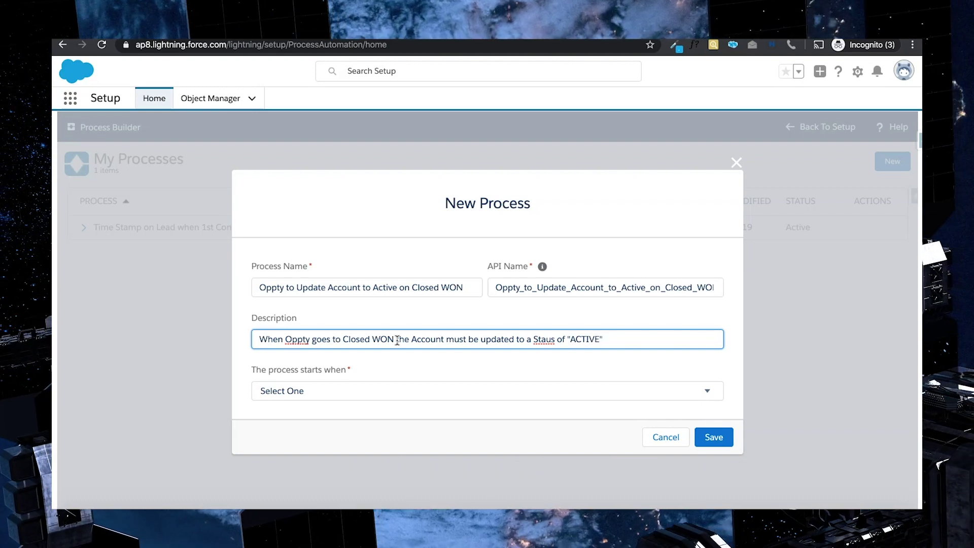
text(E" no mat)
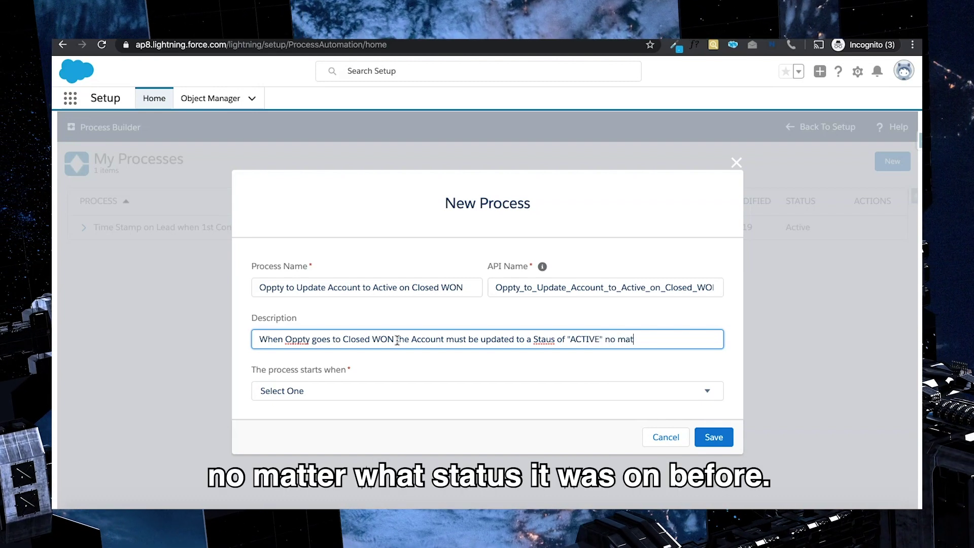
text(ter what status)
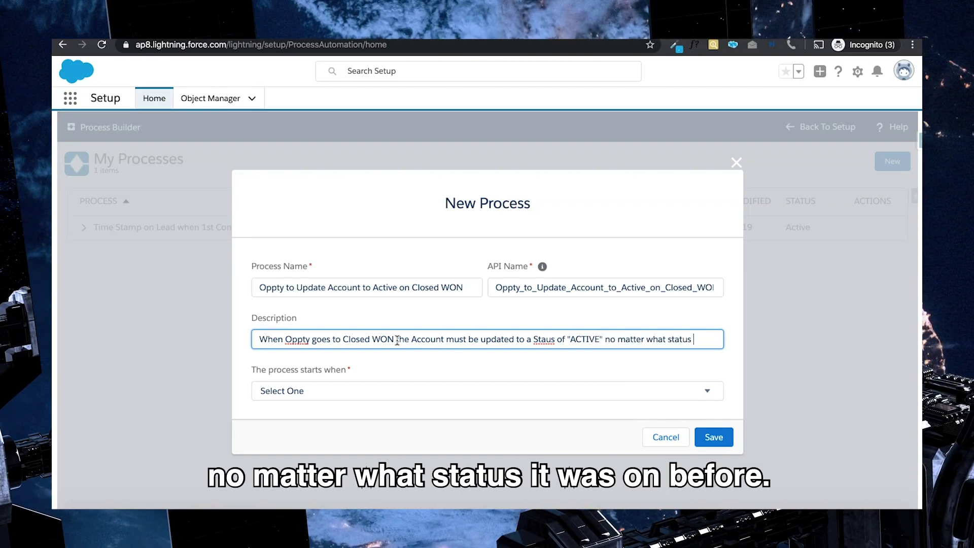
text( it was on before.)
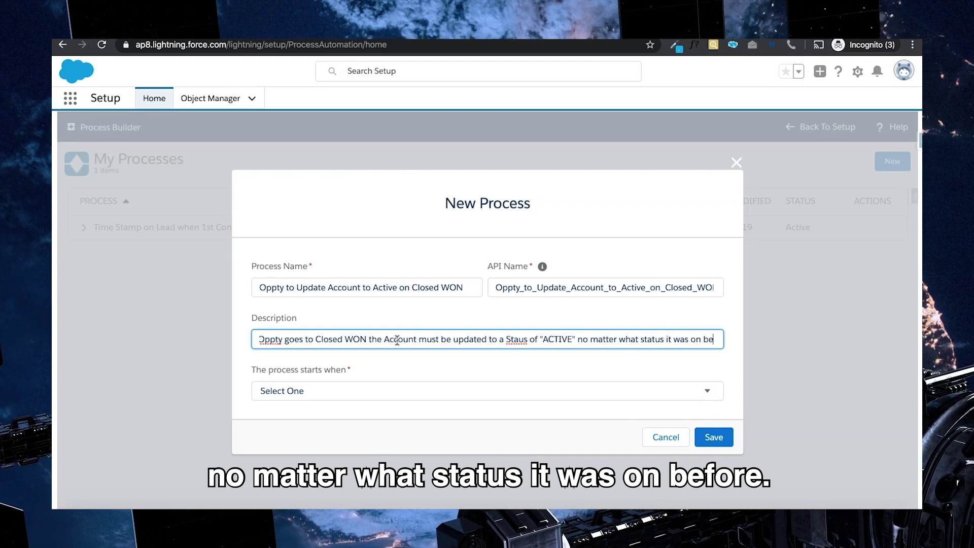
click(501, 339)
text(t)
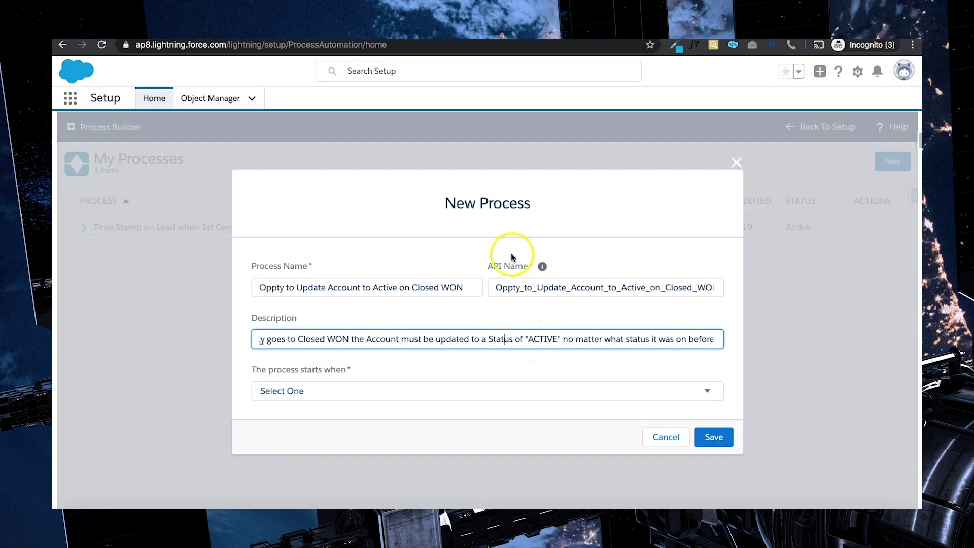
click(511, 254)
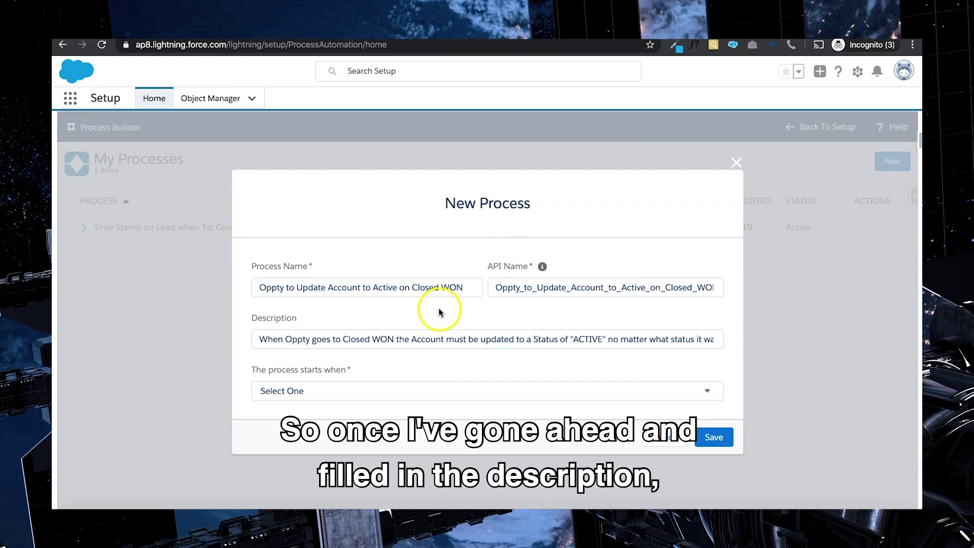
Step: Set the process to start when 'A record changes' and save it
click(470, 391)
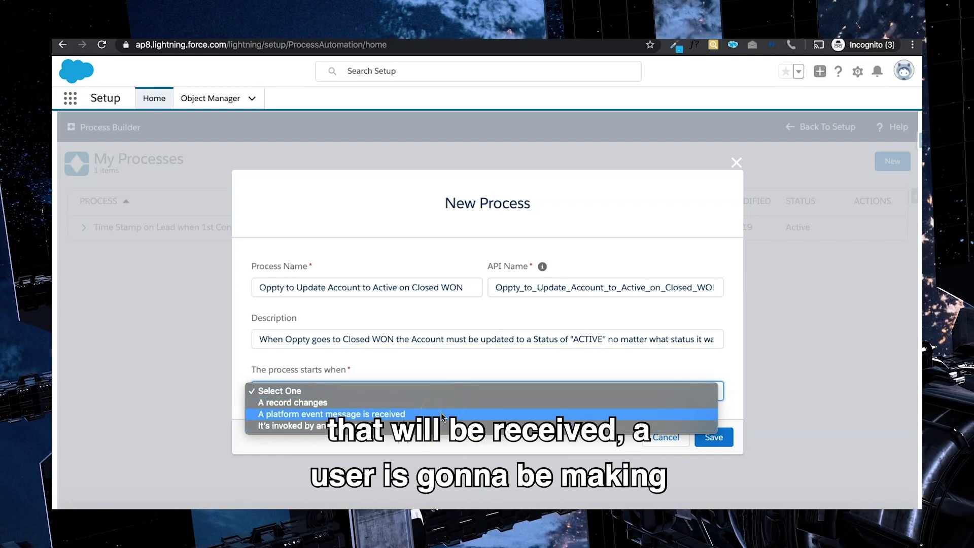
click(441, 403)
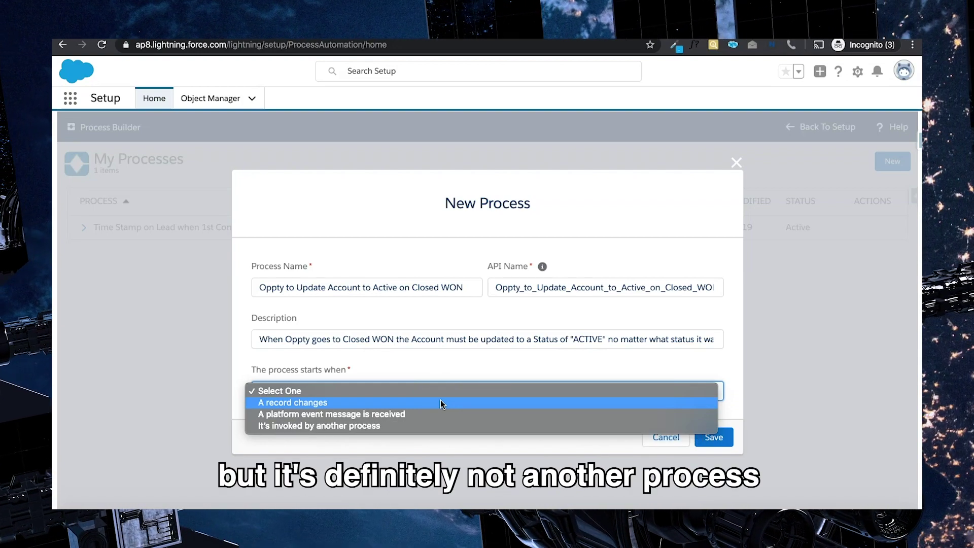
drag(431, 408, 413, 425)
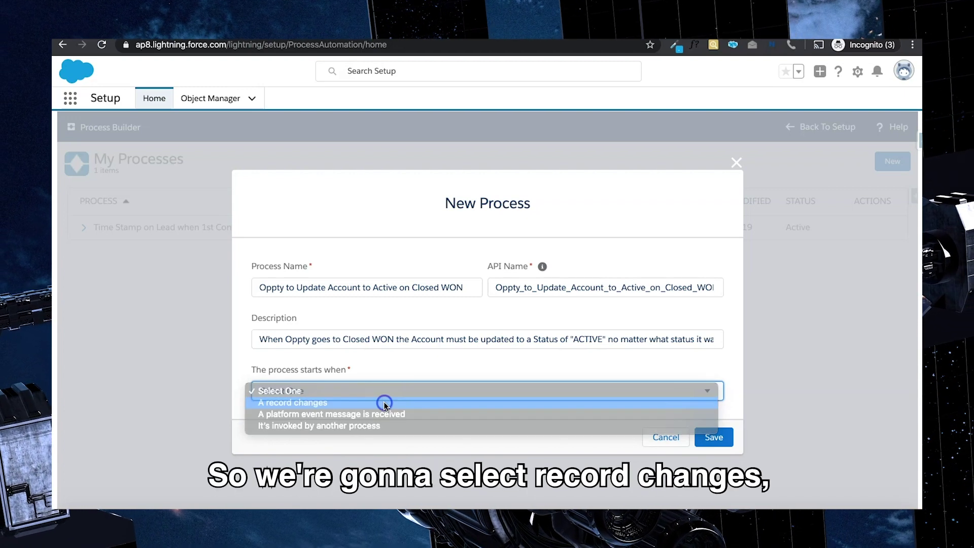
click(384, 402)
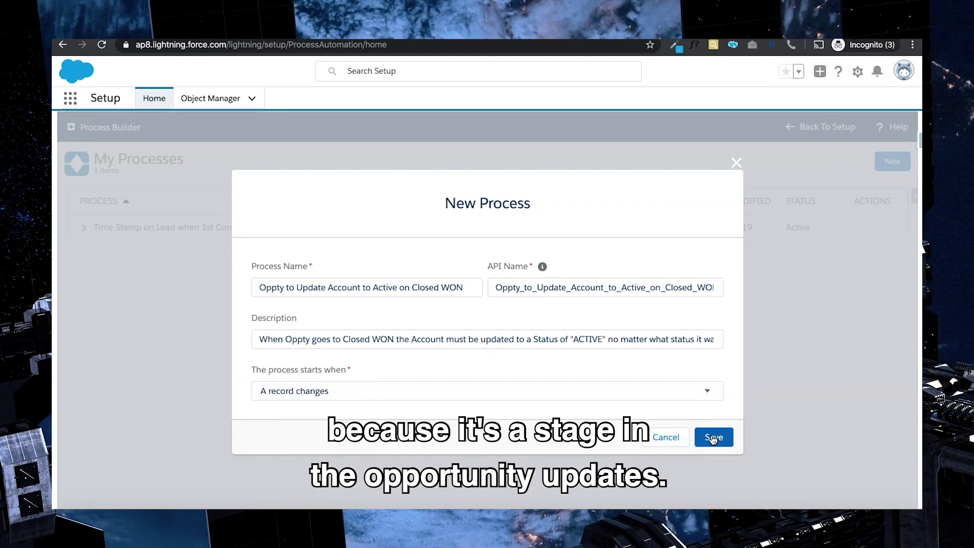
click(713, 438)
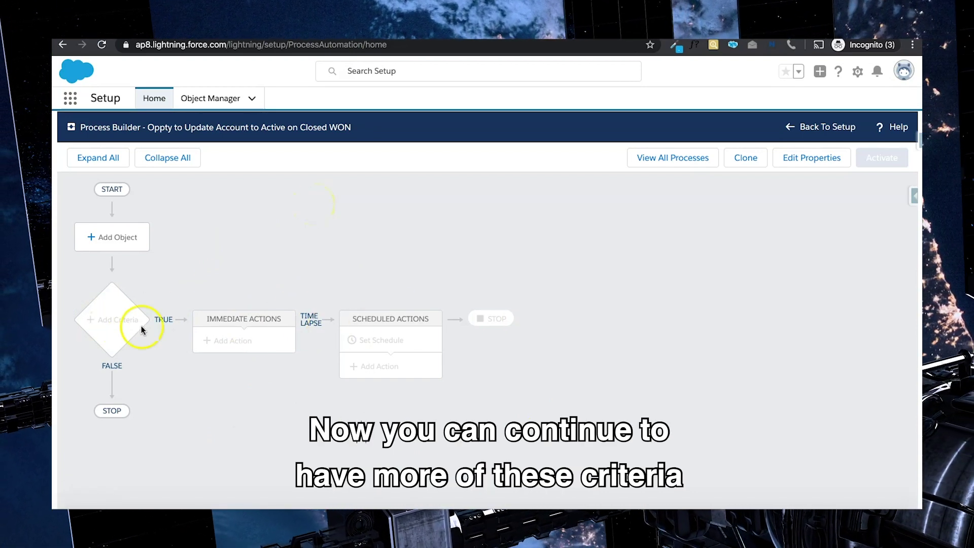
Step: Open the saved process's empty Process Builder canvas, ready to add an object
click(397, 267)
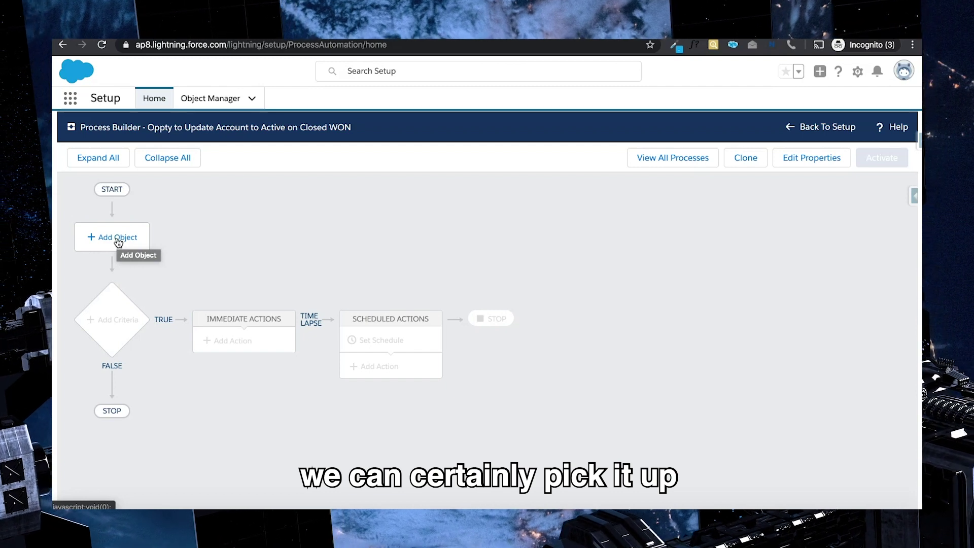
click(175, 237)
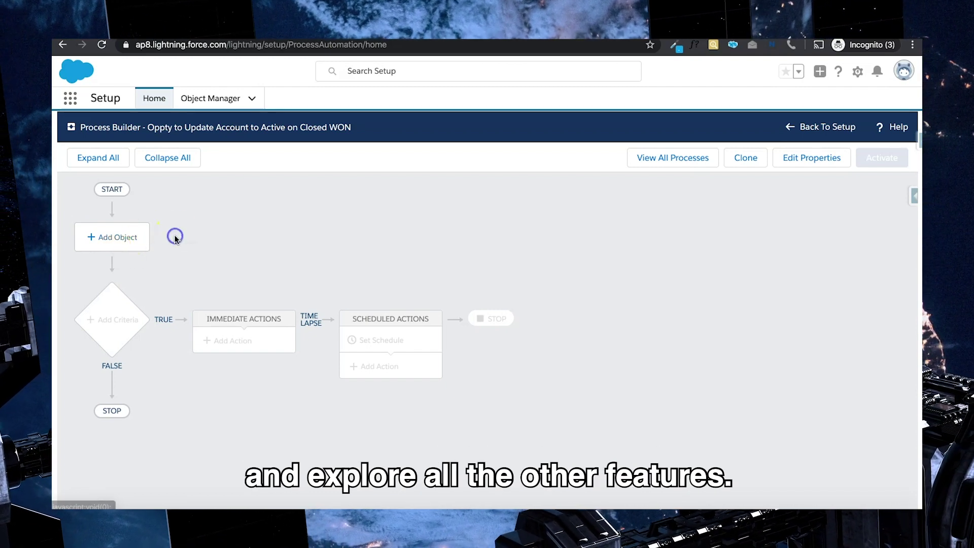
Step: Set Opportunity as the process object, starting when a record is created or edited, and save
click(117, 242)
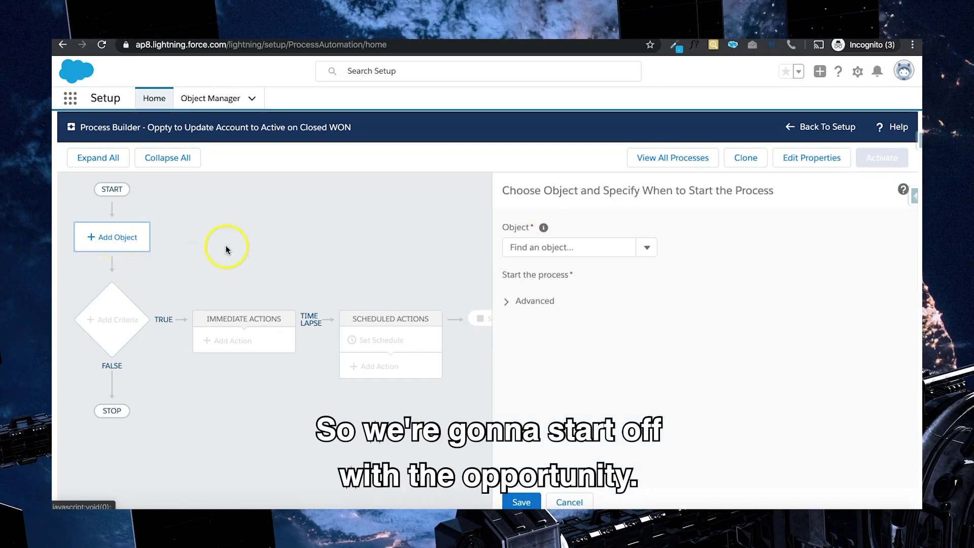
click(566, 247)
text(opp)
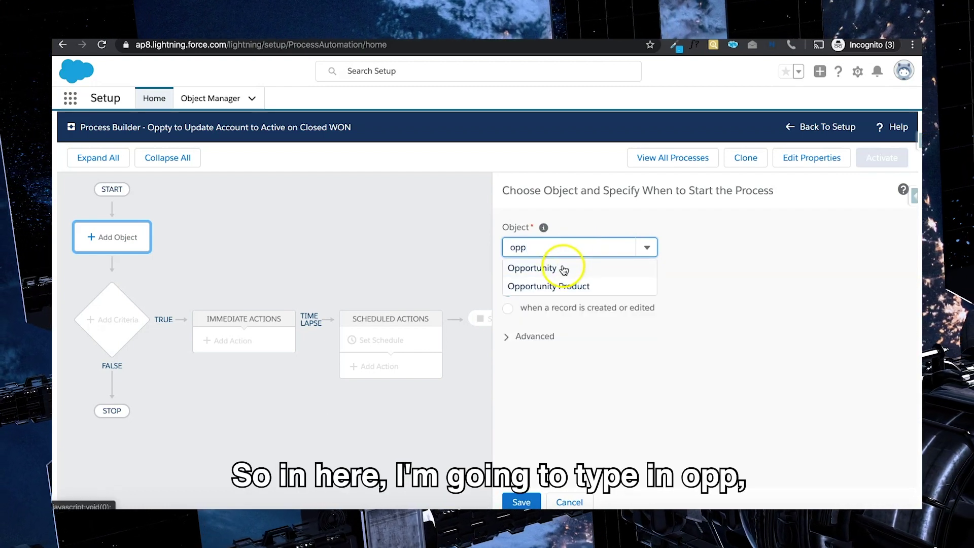
click(563, 270)
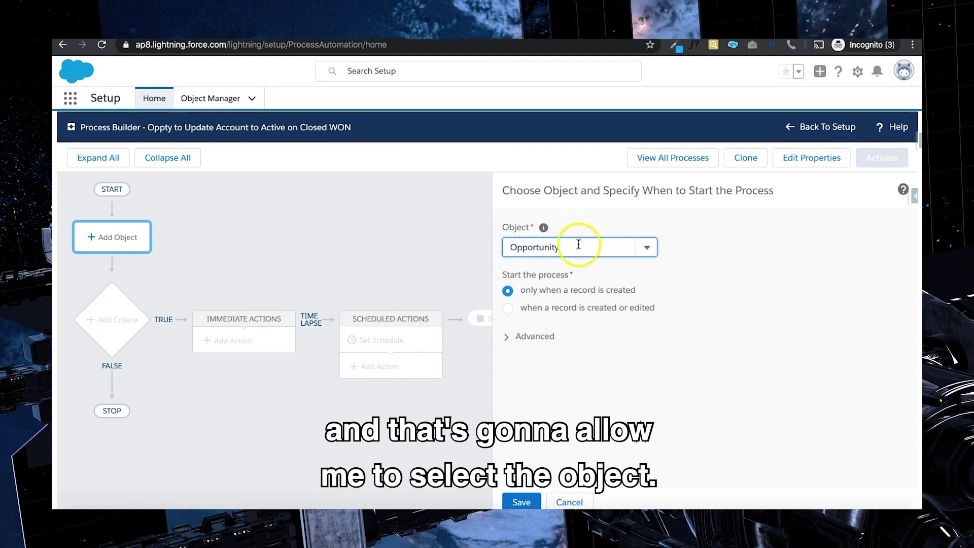
click(574, 222)
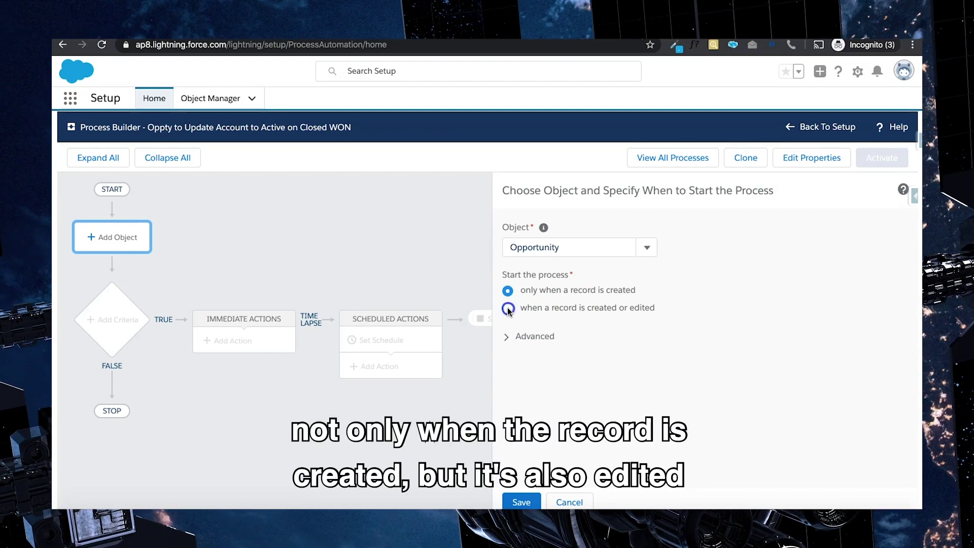
click(541, 412)
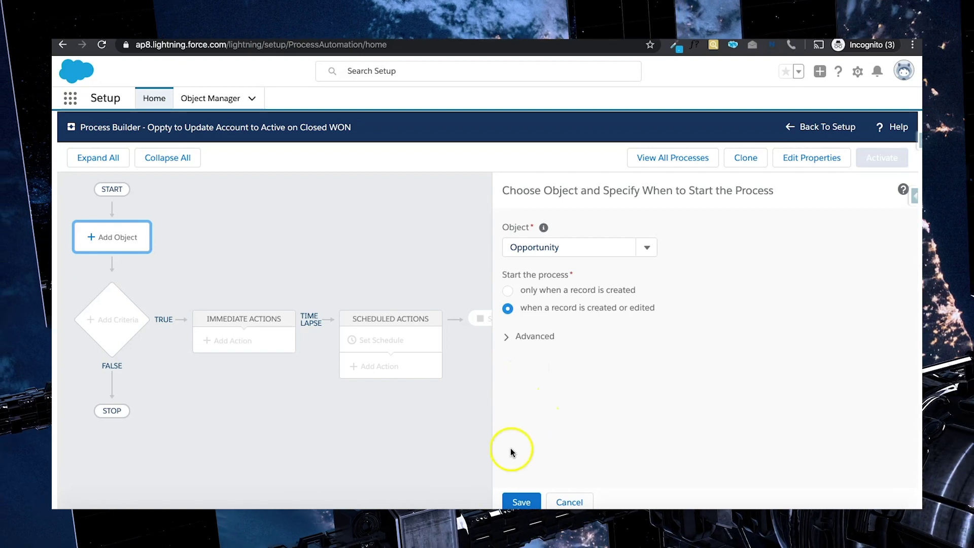
click(506, 337)
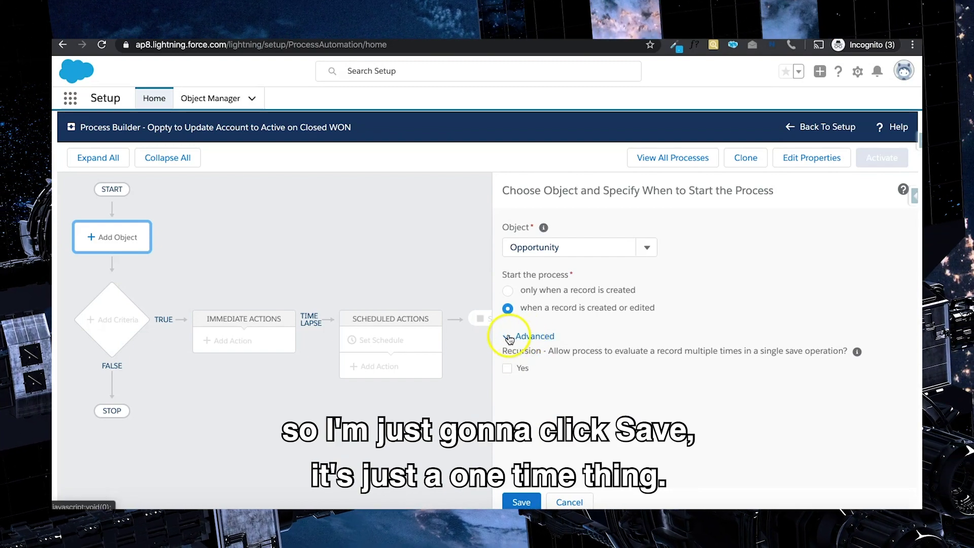
click(514, 338)
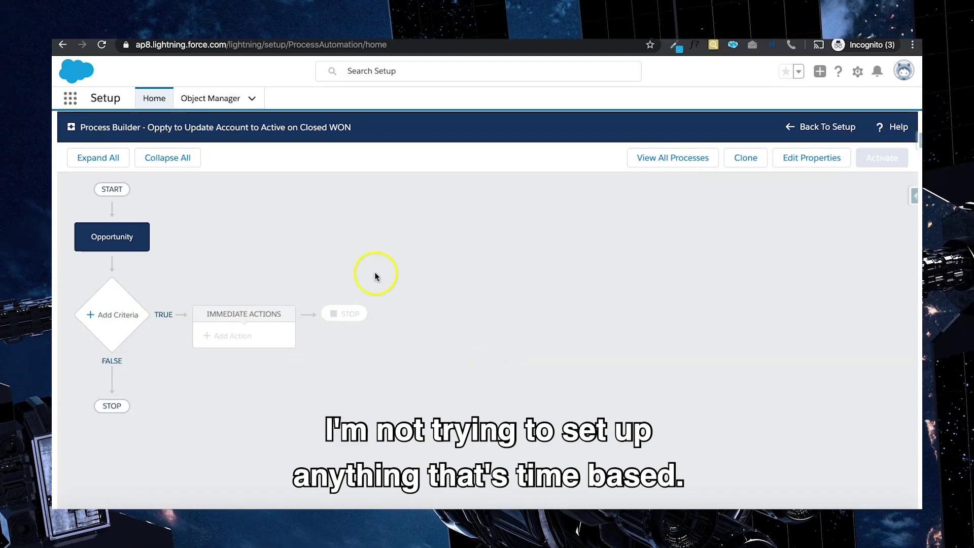
click(297, 240)
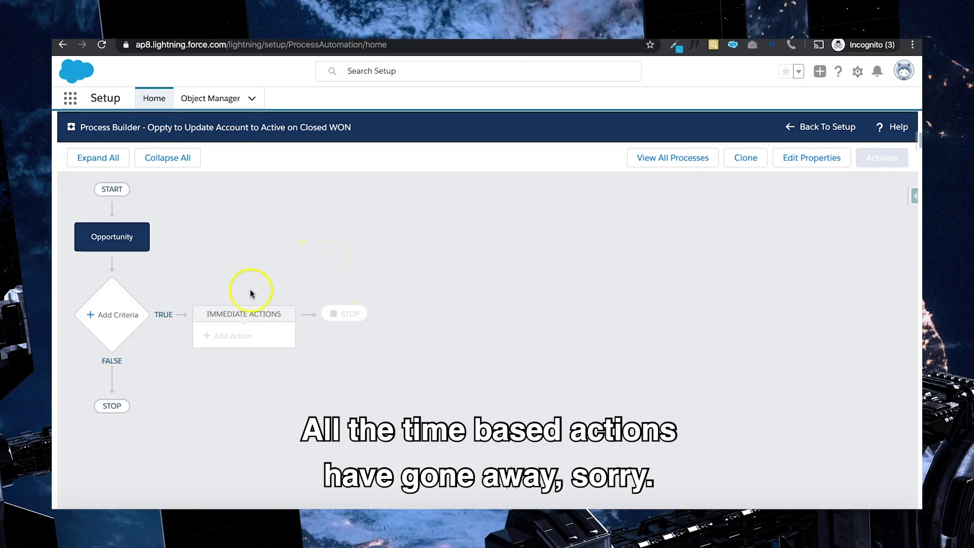
click(118, 316)
Step: Name the criteria 'Oppty goes to Closed WON' and choose 'No criteria—just execute the actions!'
click(535, 252)
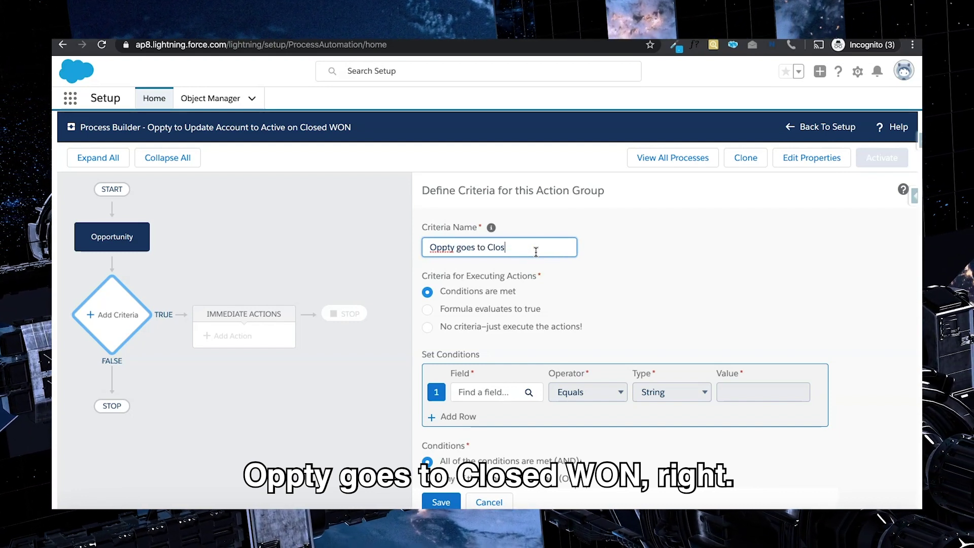
click(618, 294)
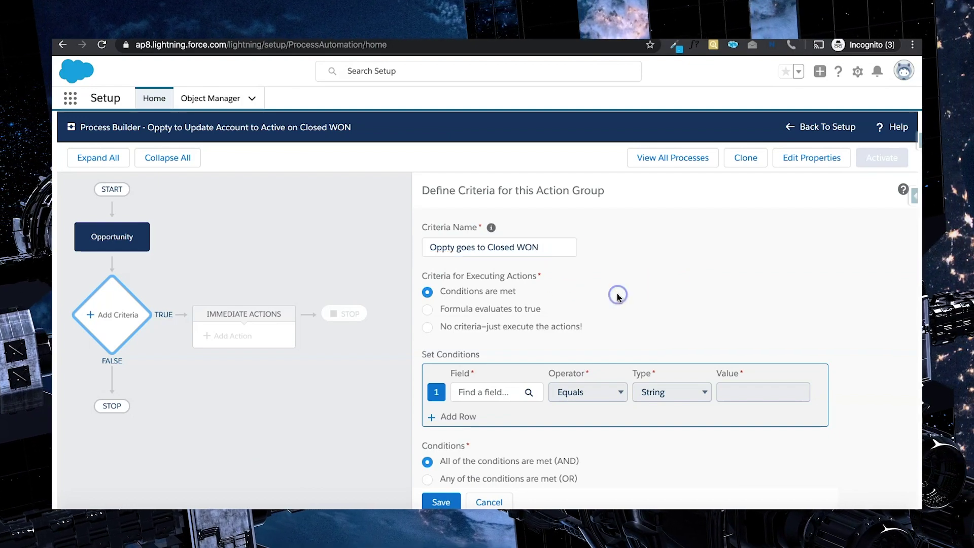
scroll(590, 288, down, 1)
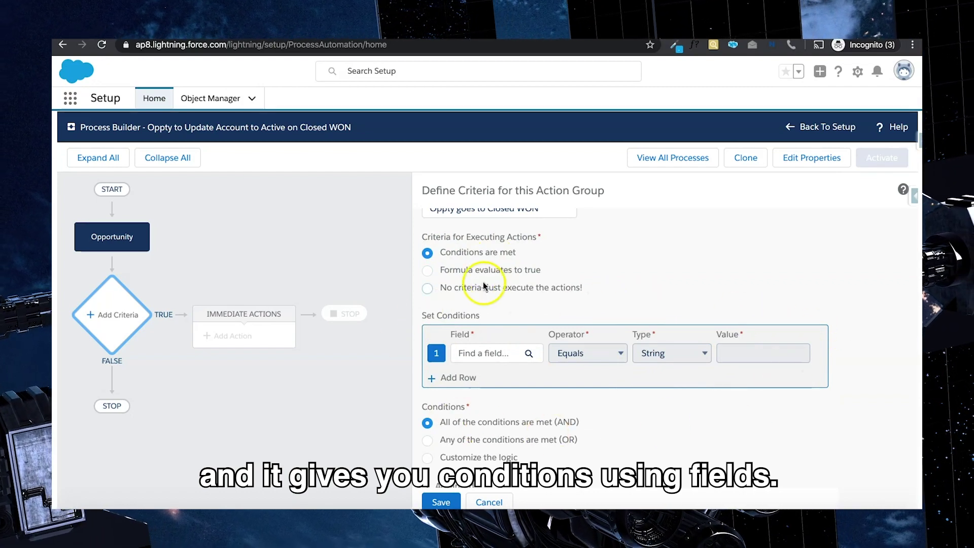
click(434, 274)
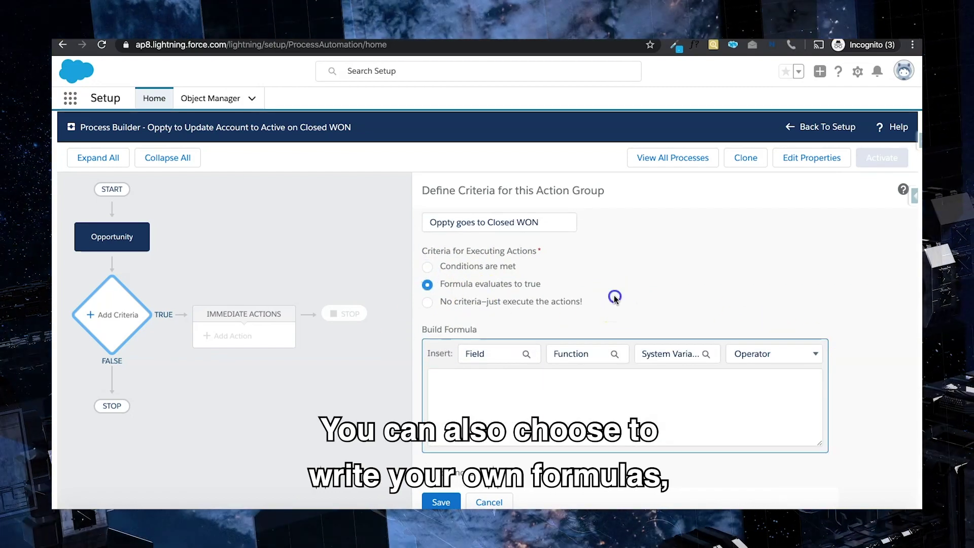
click(591, 380)
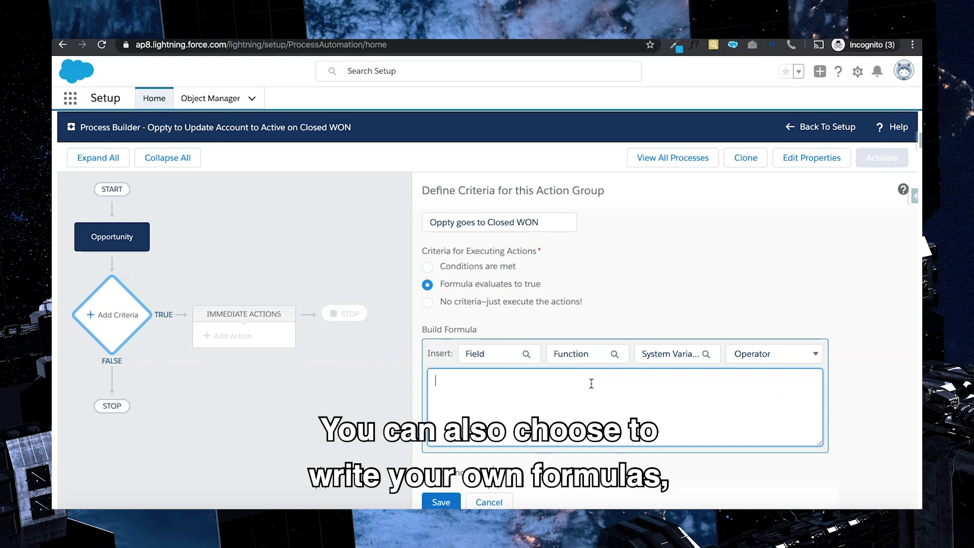
click(583, 303)
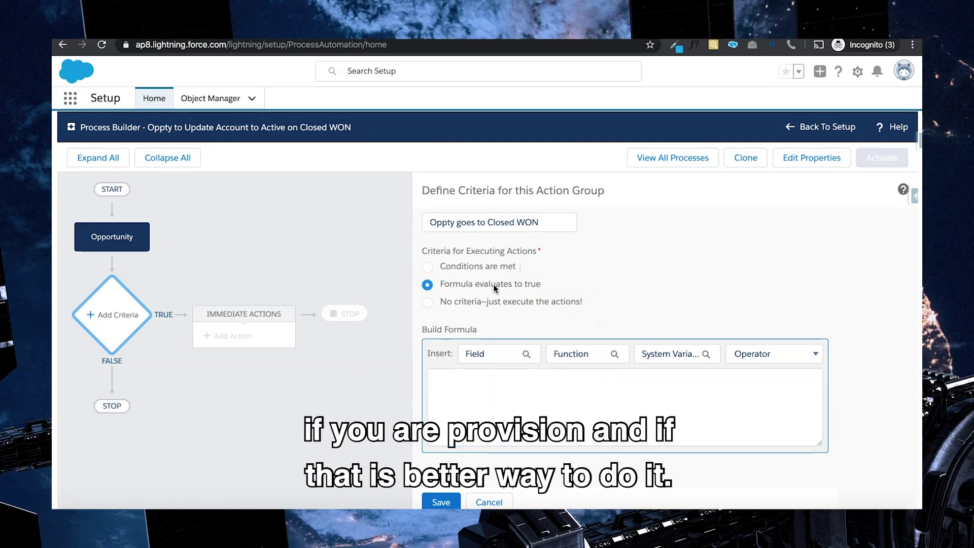
click(563, 302)
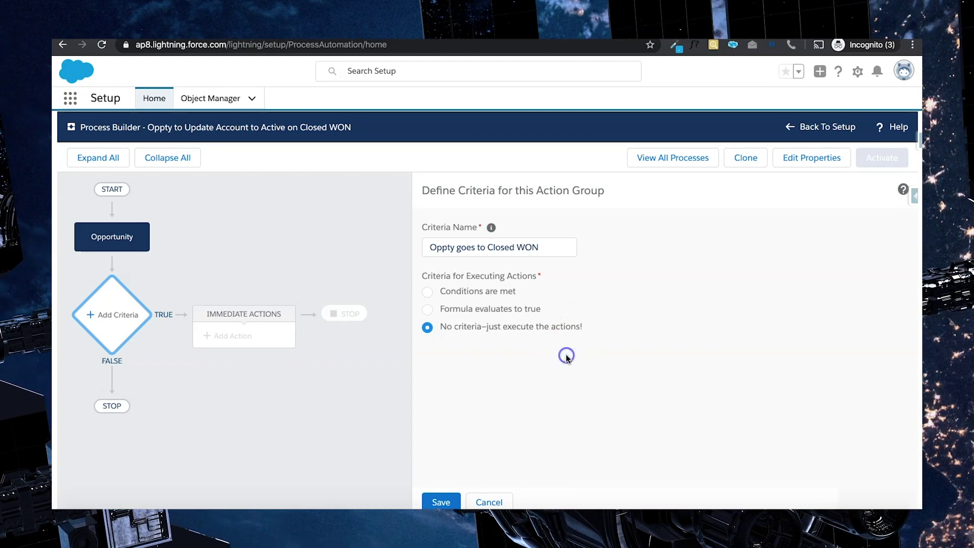
Step: Switch to Conditions are met and add the condition Stage Equals Closed Won
click(427, 293)
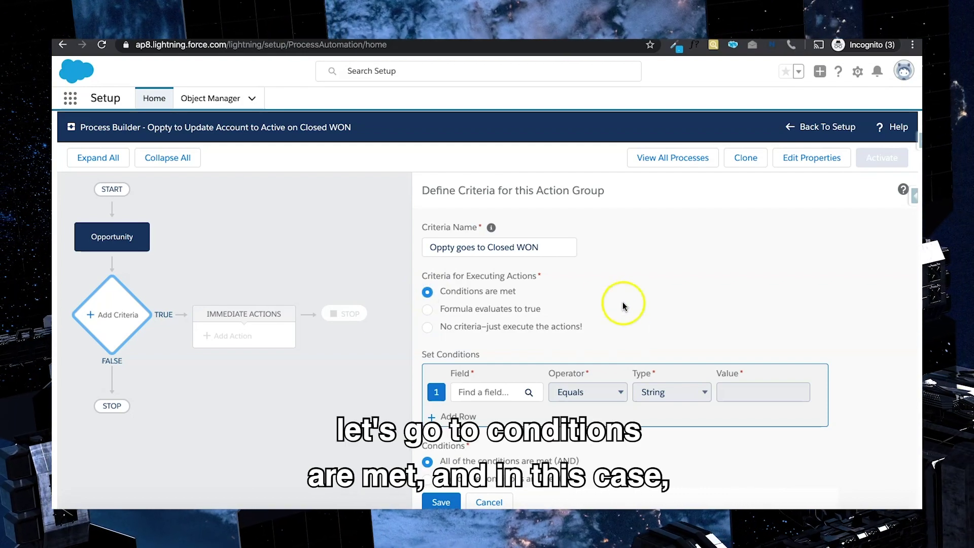
scroll(609, 294, down, 1)
click(502, 357)
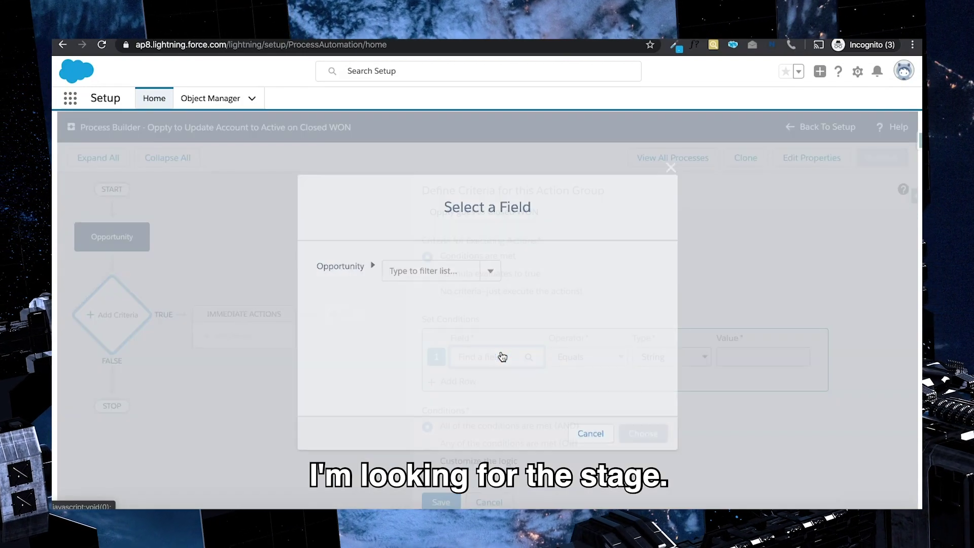
text(stage)
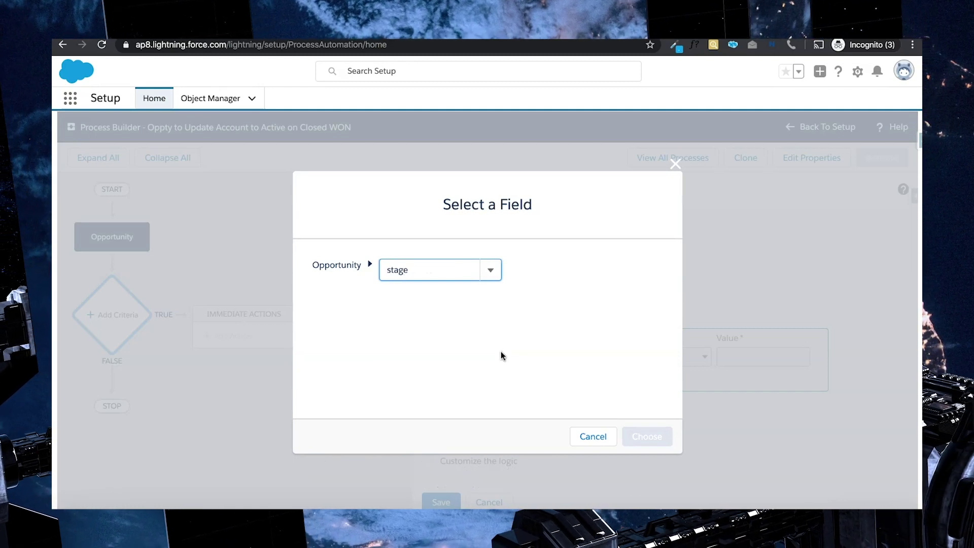
click(441, 298)
click(647, 436)
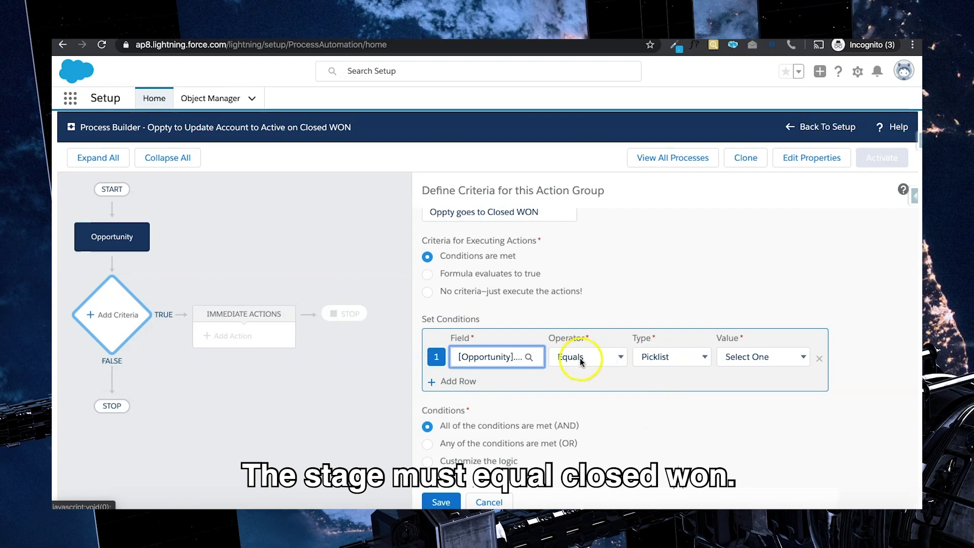
click(776, 357)
click(751, 465)
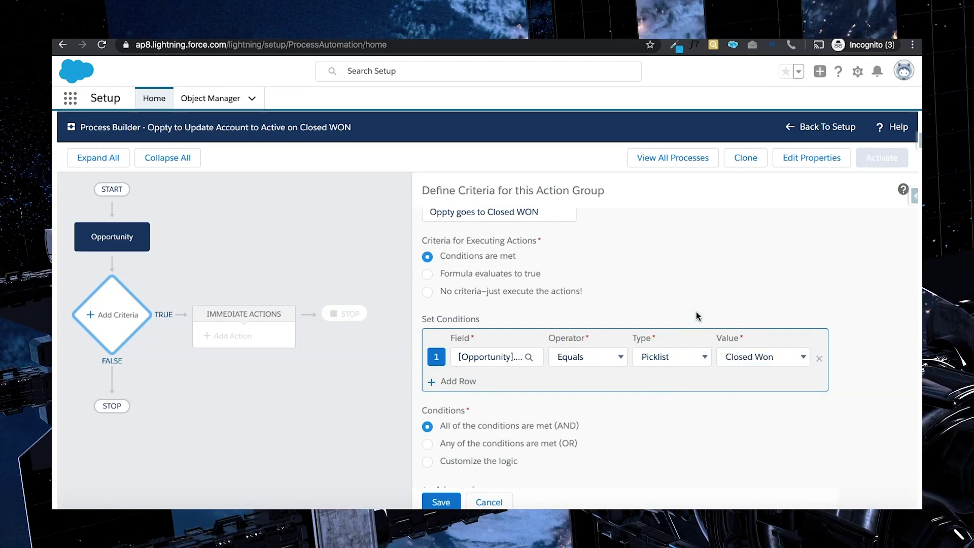
scroll(674, 298, down, 1)
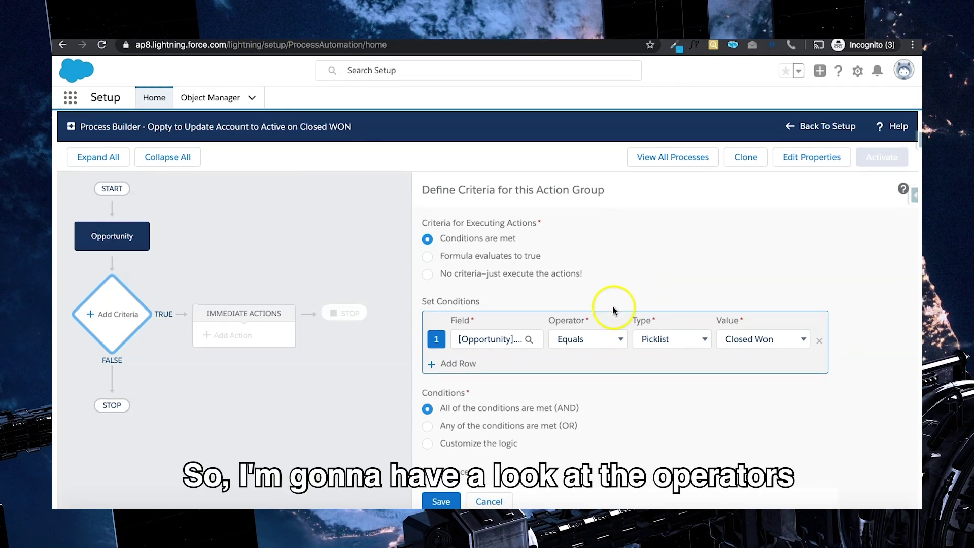
click(598, 339)
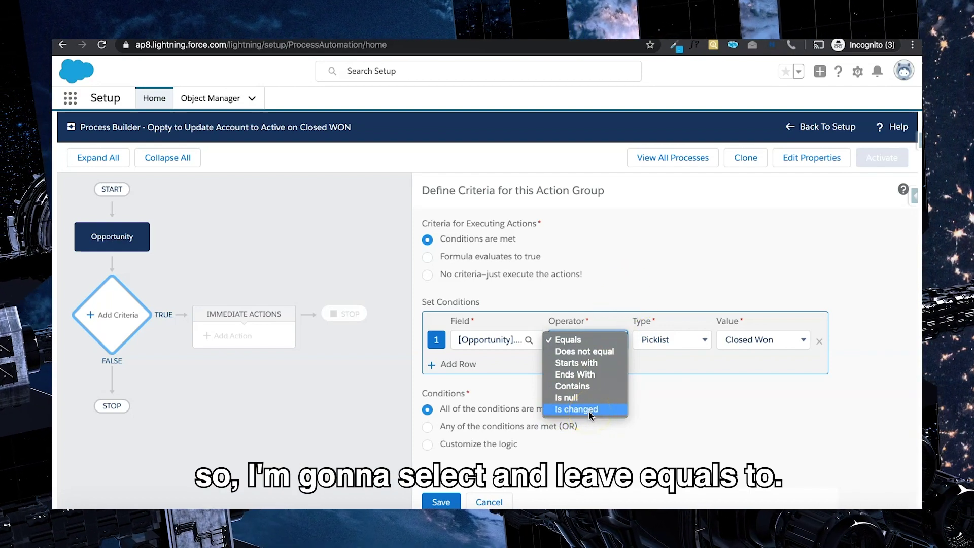
click(601, 295)
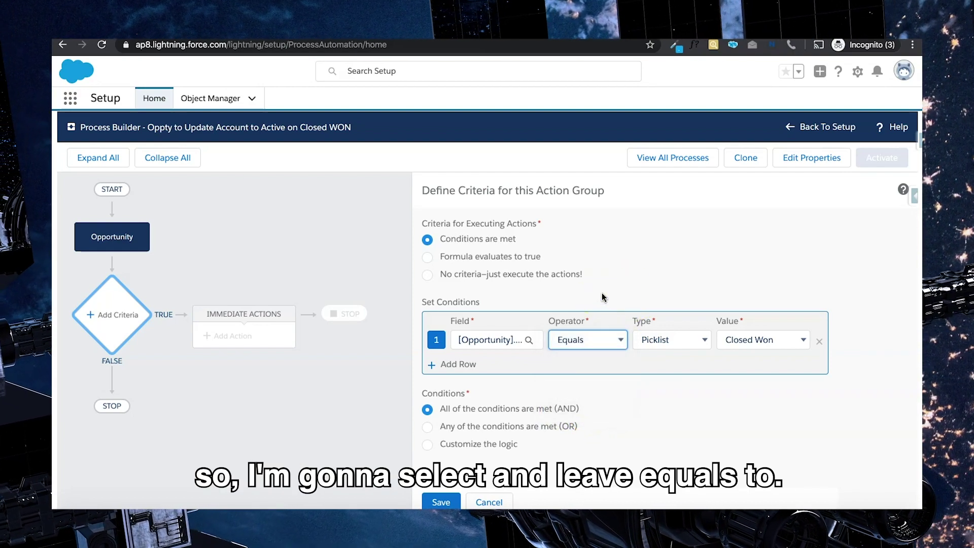
Step: Add a second condition requiring Stage Is changed equals True
click(477, 364)
click(480, 368)
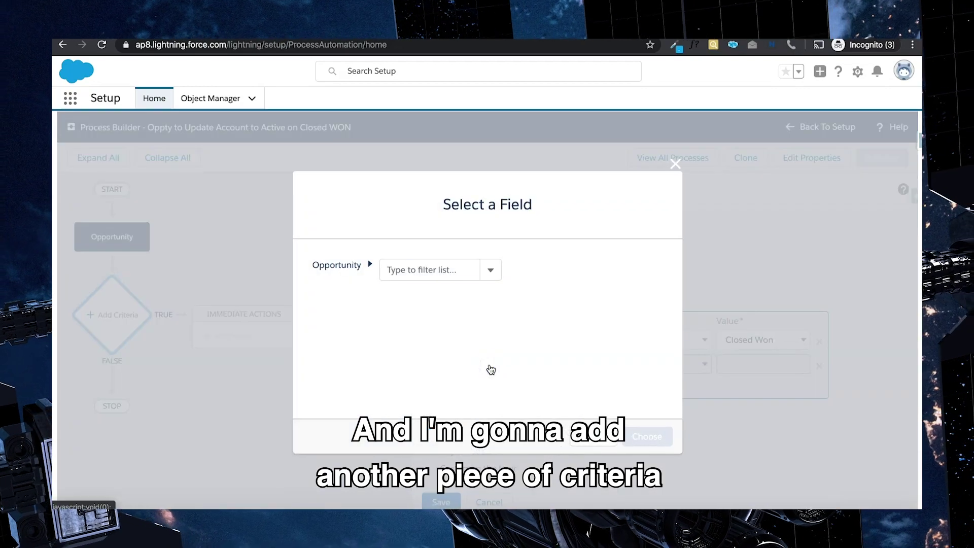
text(stage)
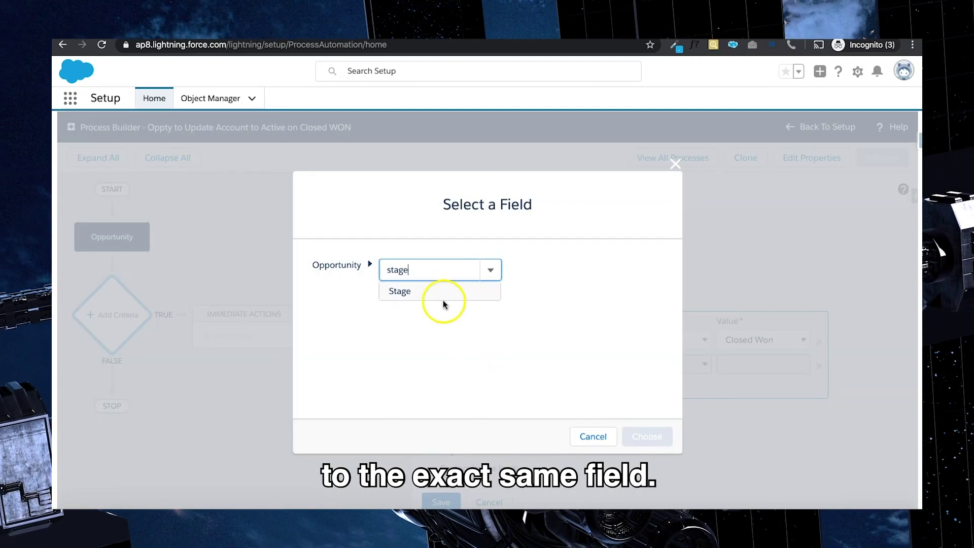
click(444, 293)
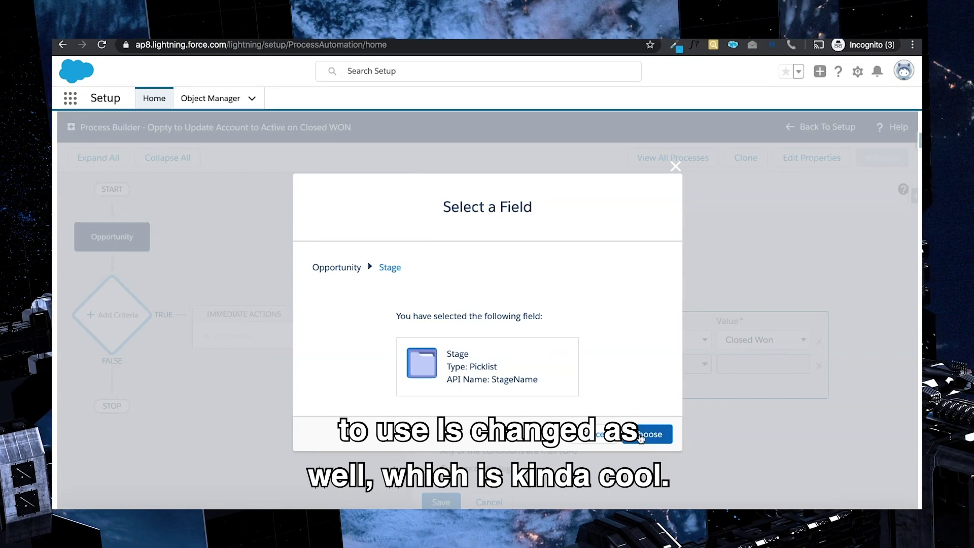
click(641, 436)
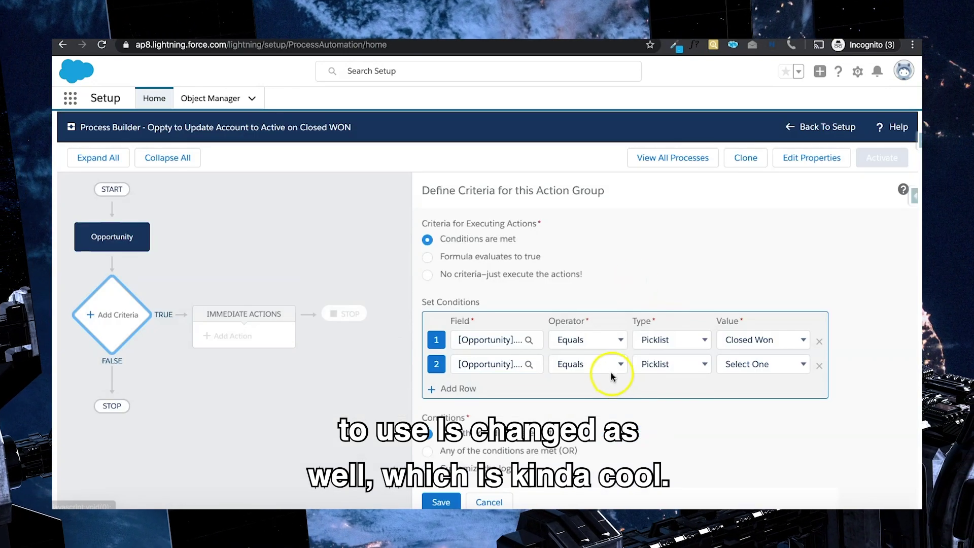
click(610, 365)
click(599, 432)
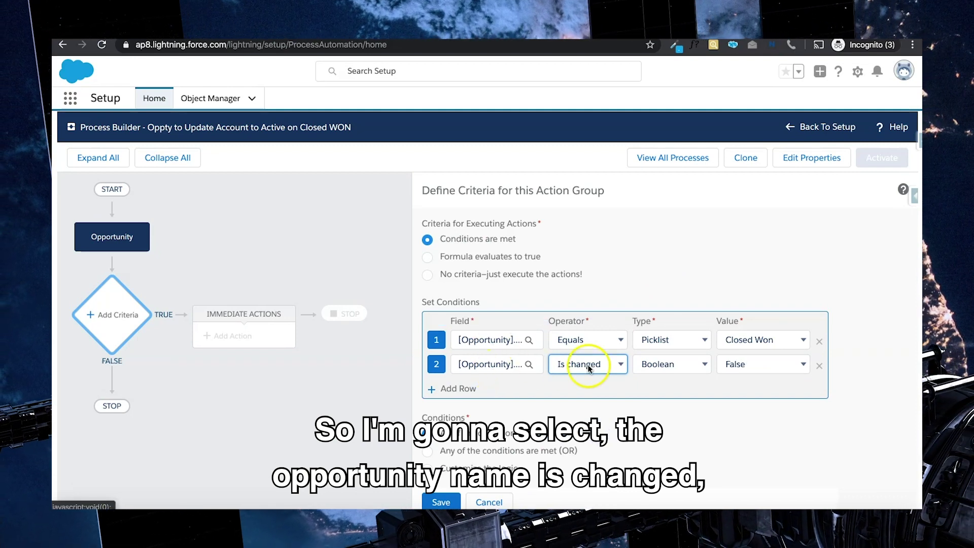
click(730, 364)
click(763, 355)
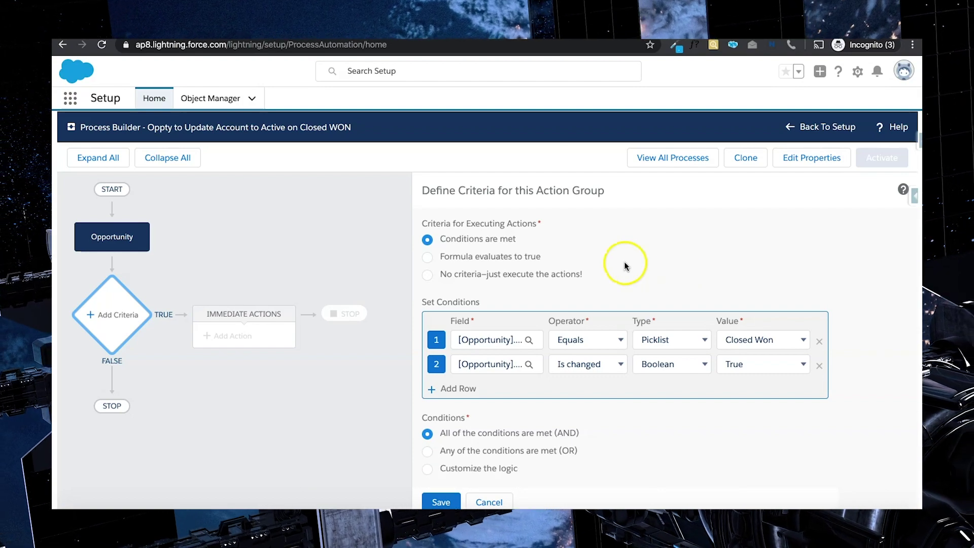
scroll(623, 261, down, 1)
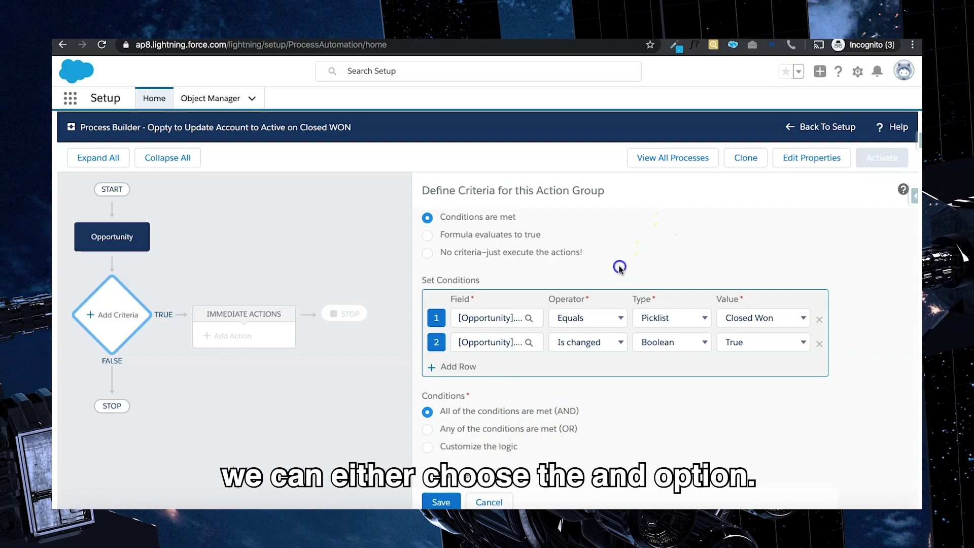
Step: Keep 'All of the conditions are met (AND)' logic instead of custom logic, then save the criteria
scroll(609, 304, down, 1)
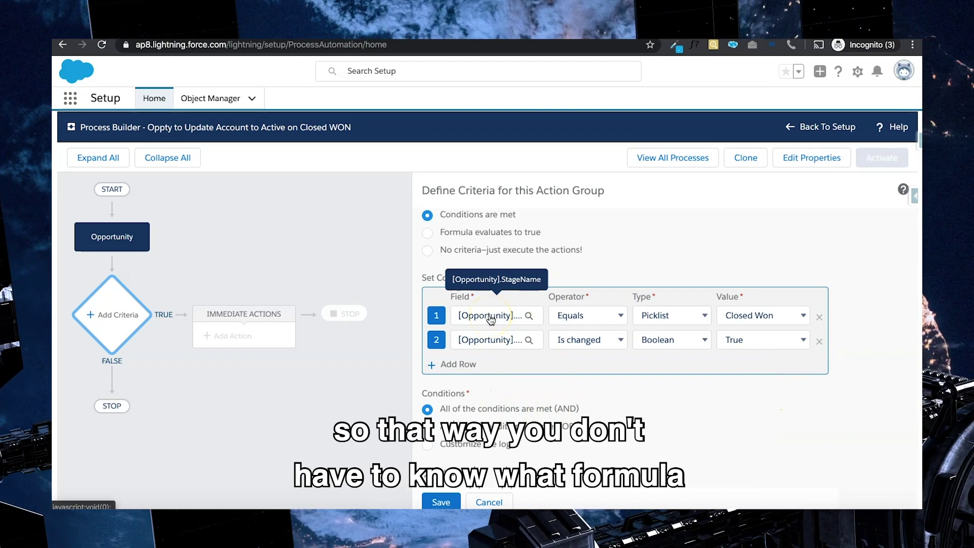
click(427, 445)
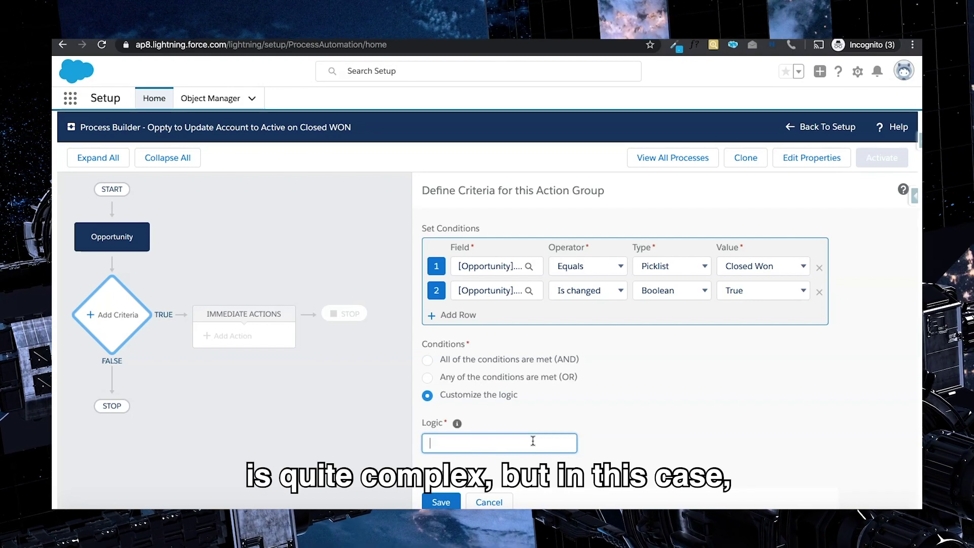
click(429, 361)
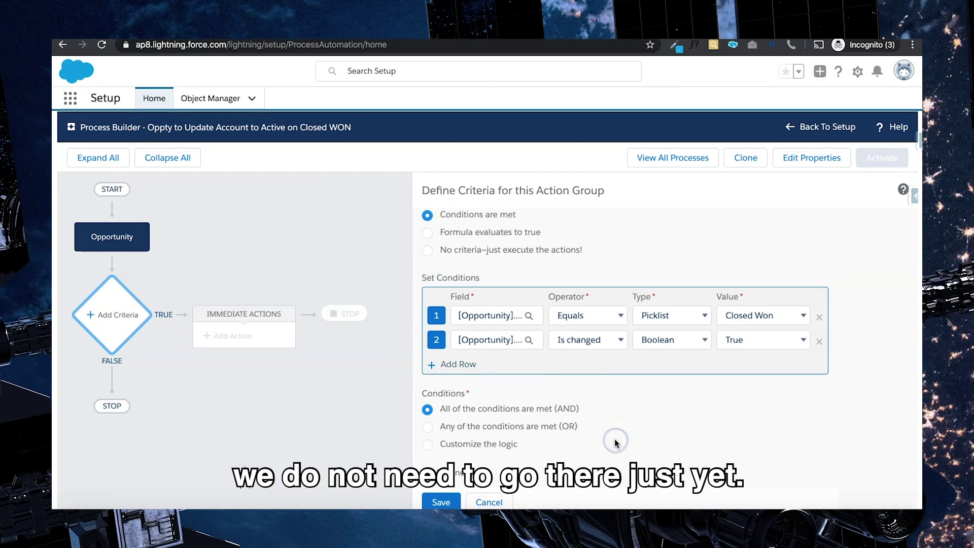
scroll(584, 406, up, 1)
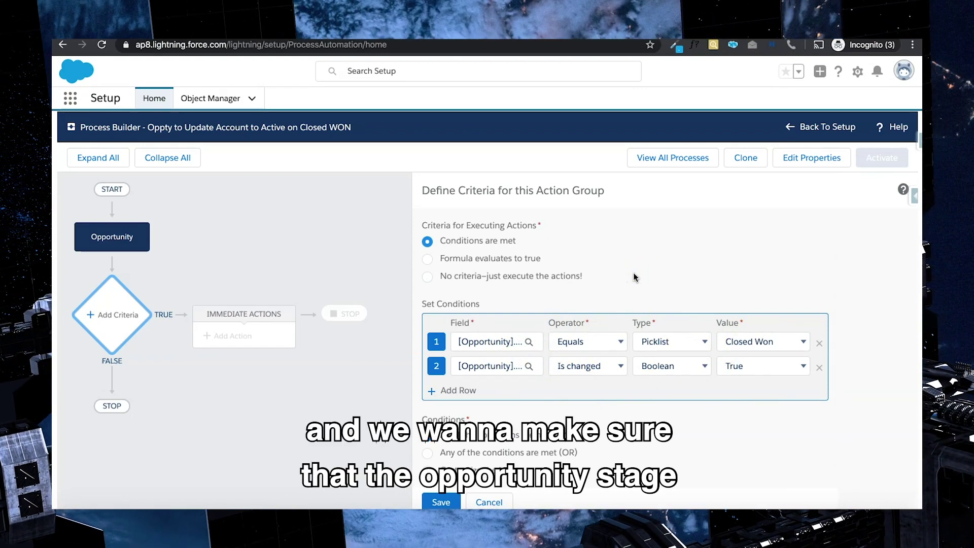
click(599, 274)
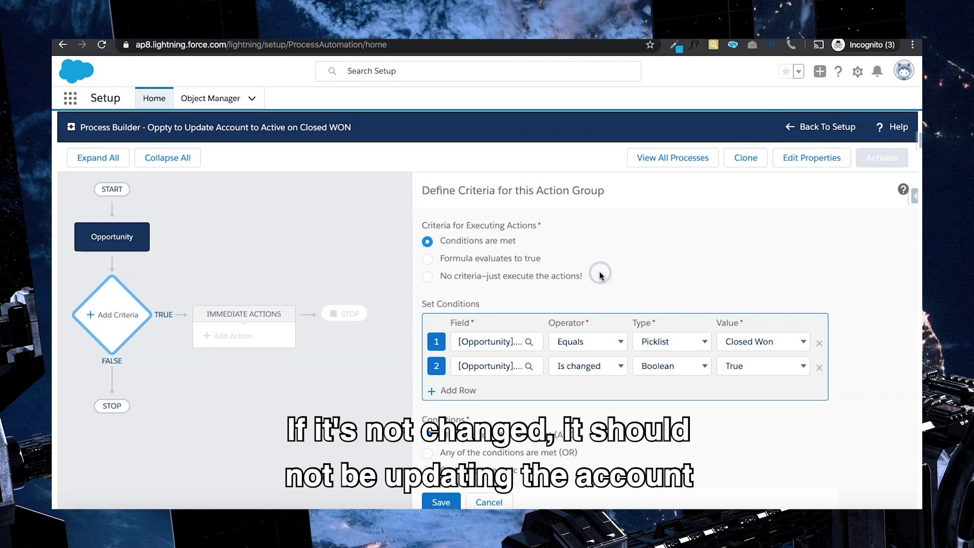
scroll(599, 276, down, 1)
click(592, 421)
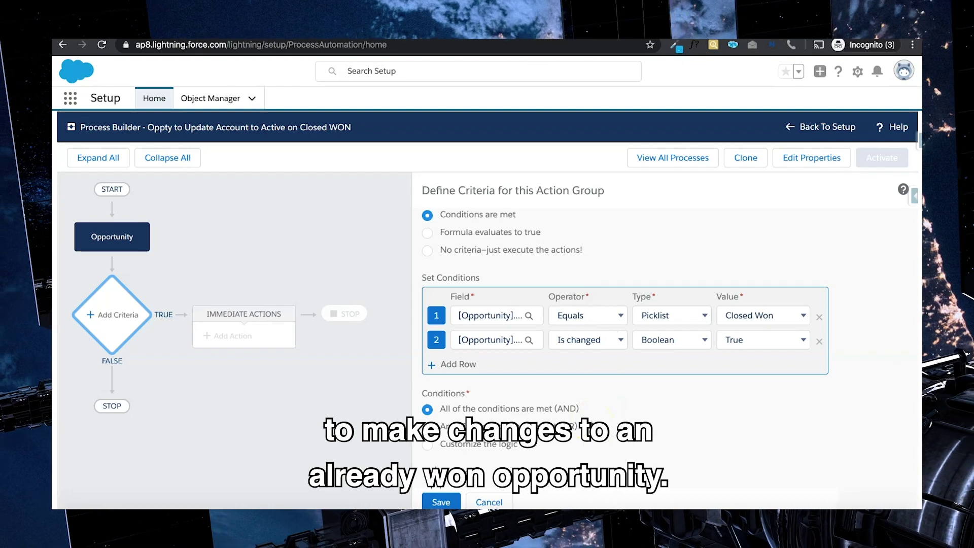
click(587, 244)
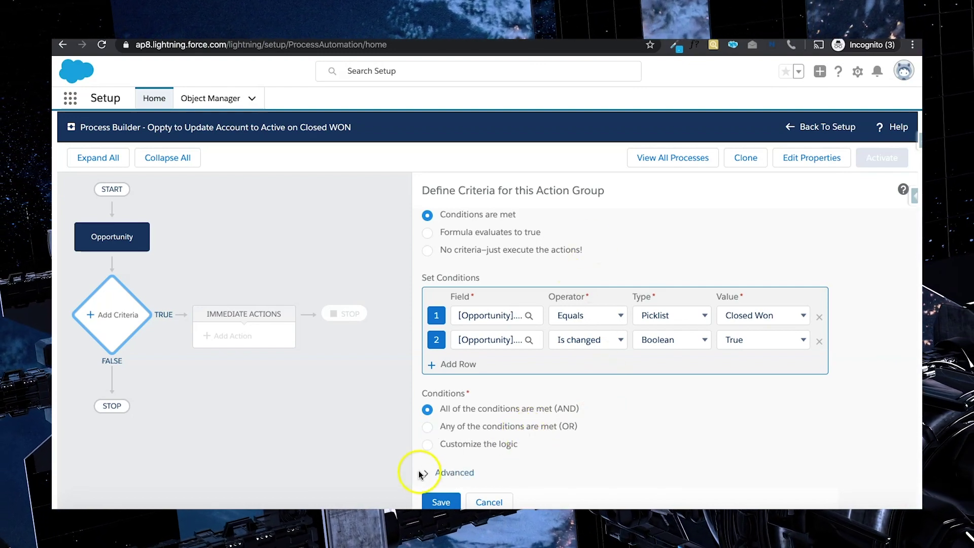
click(450, 503)
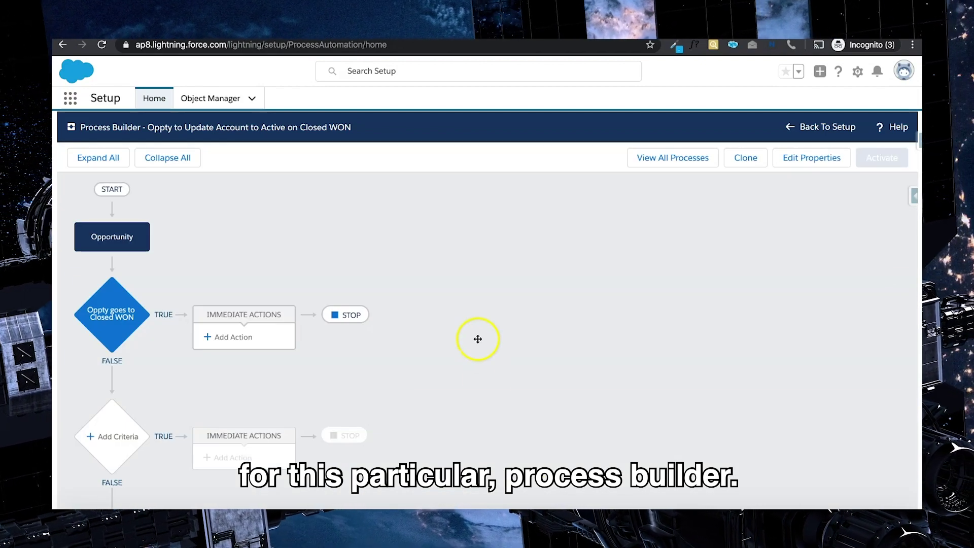
Step: Add an Update Records action to the Closed WON criteria branch
scroll(454, 336, down, 1)
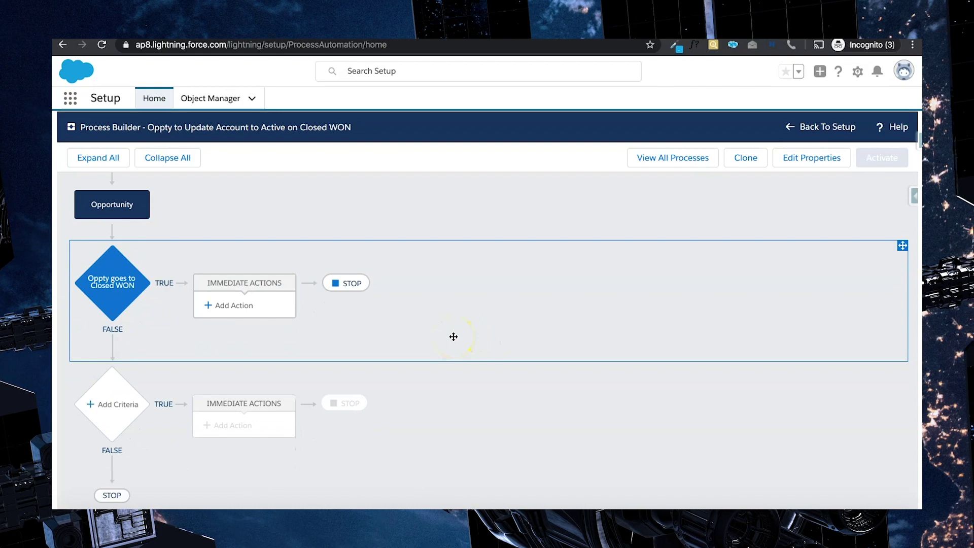
click(126, 286)
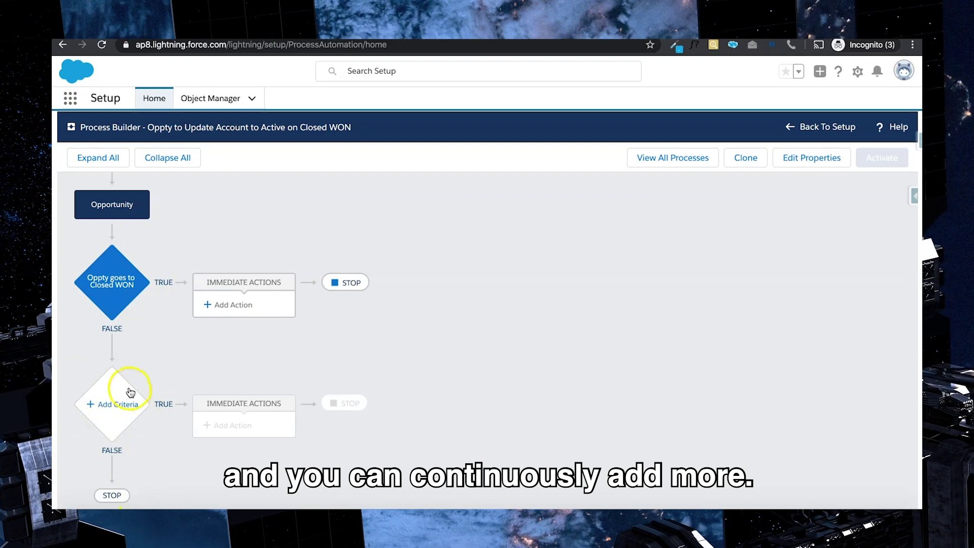
drag(125, 264, 130, 288)
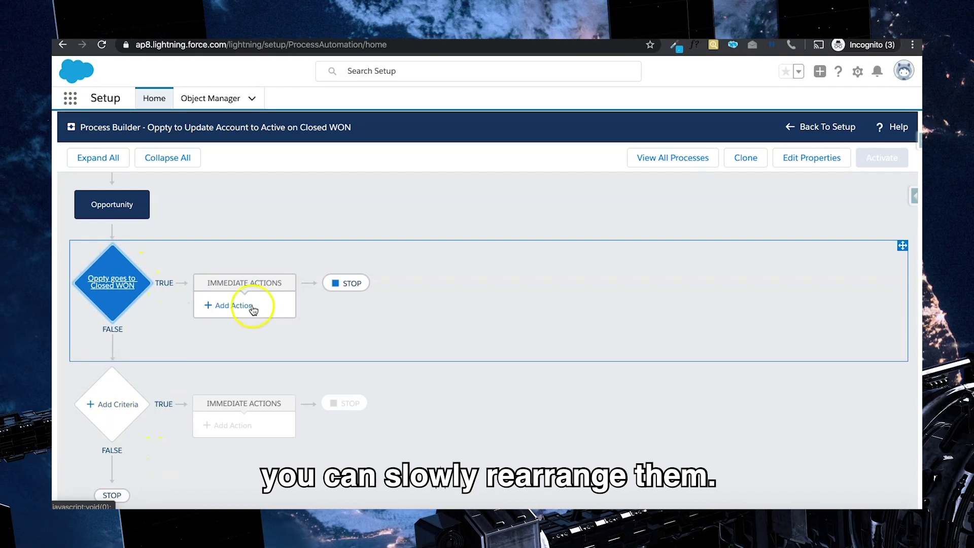
click(248, 305)
click(596, 247)
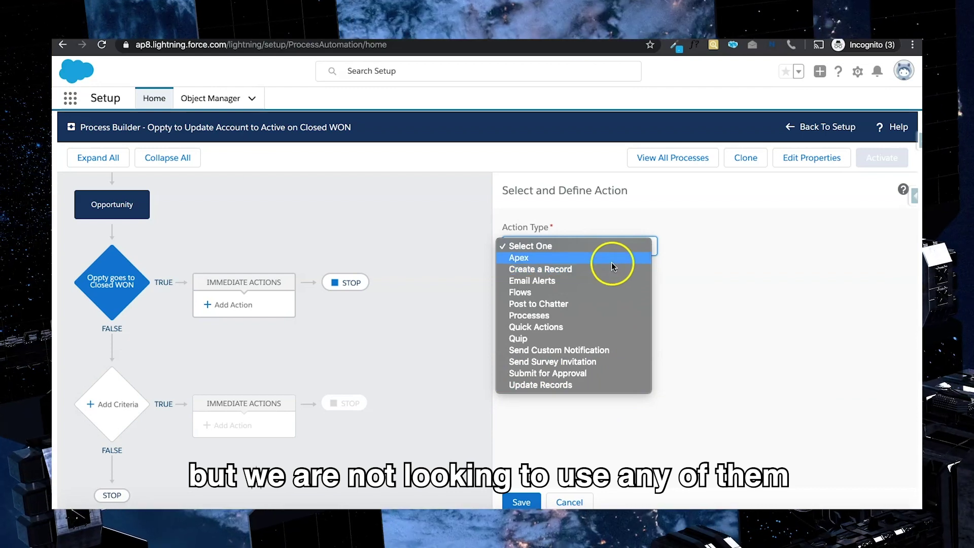
click(552, 385)
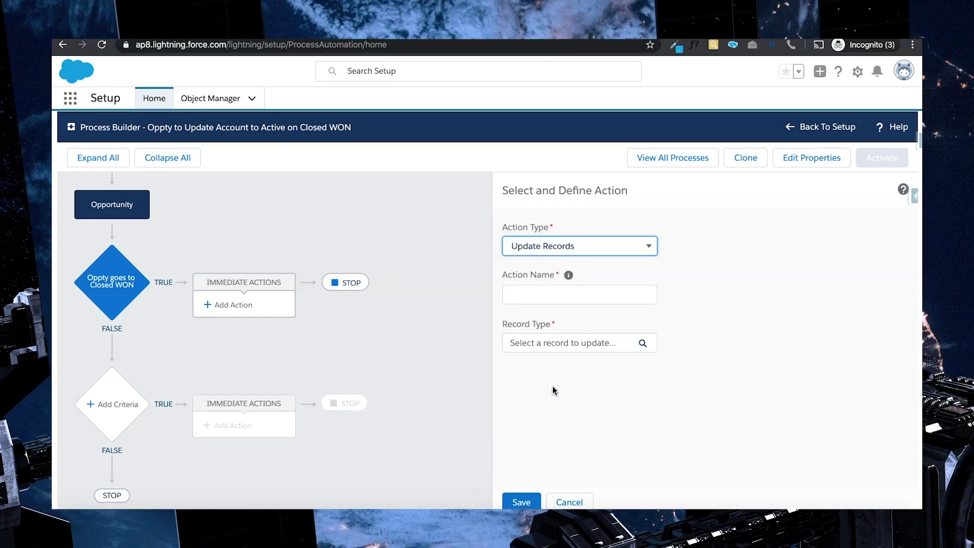
Step: Name the action 'Update Account Status to ACTIVE'
click(577, 297)
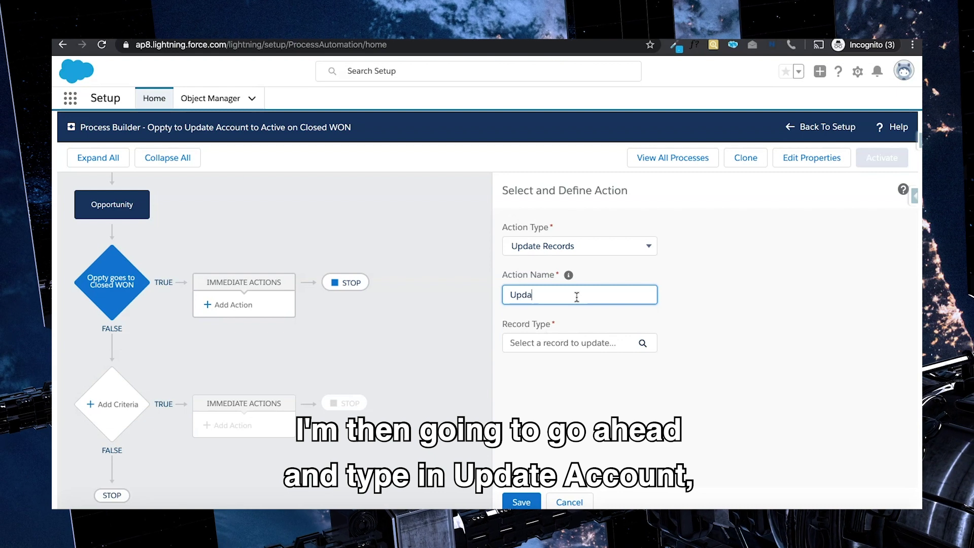
text(Update Accoun t)
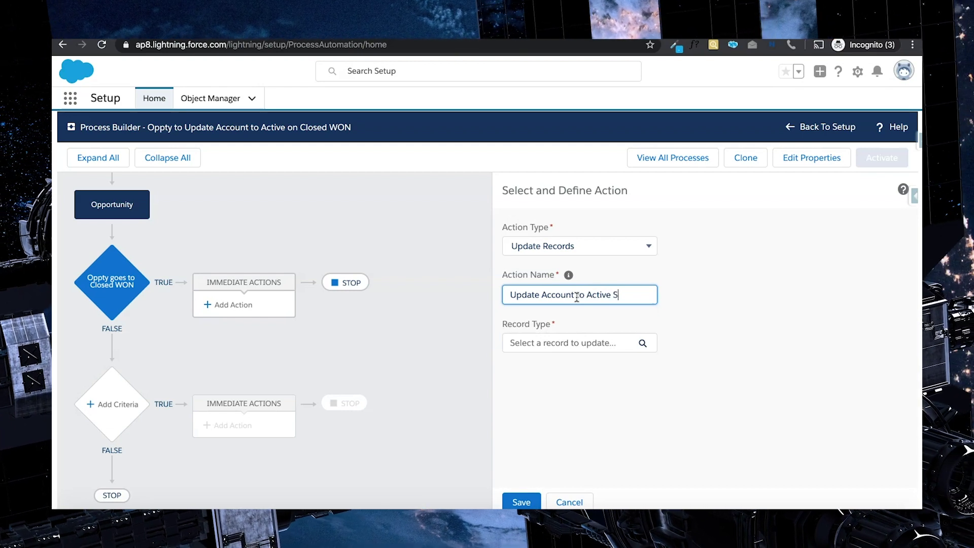
click(538, 294)
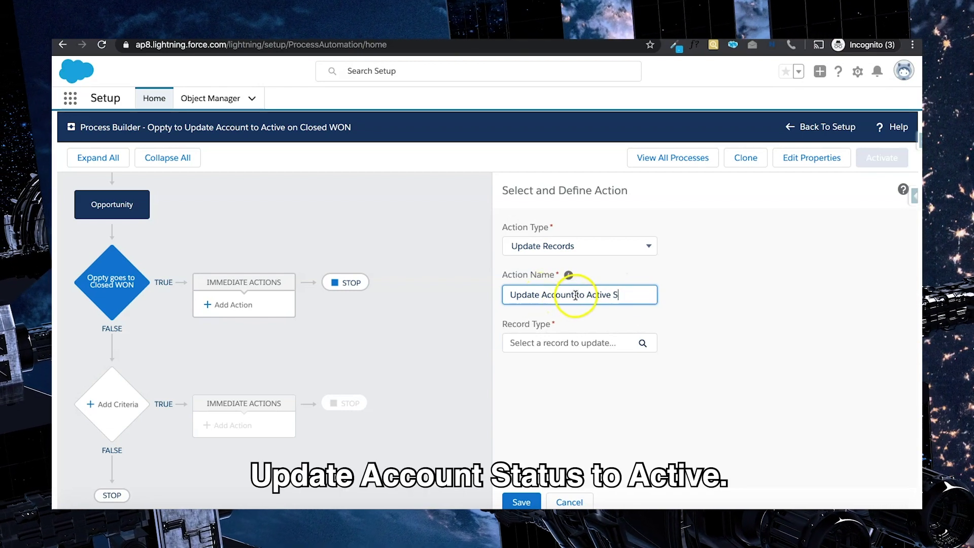
text(Status)
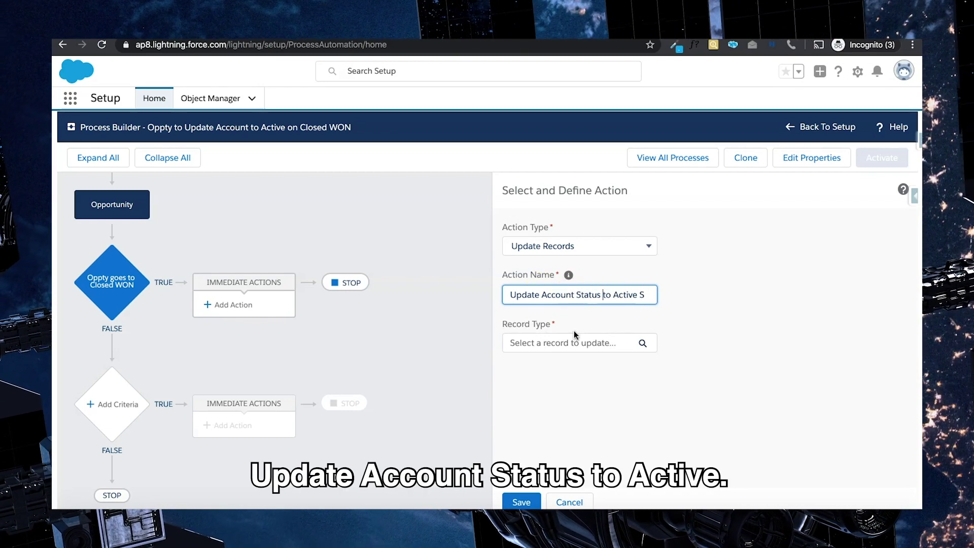
click(646, 304)
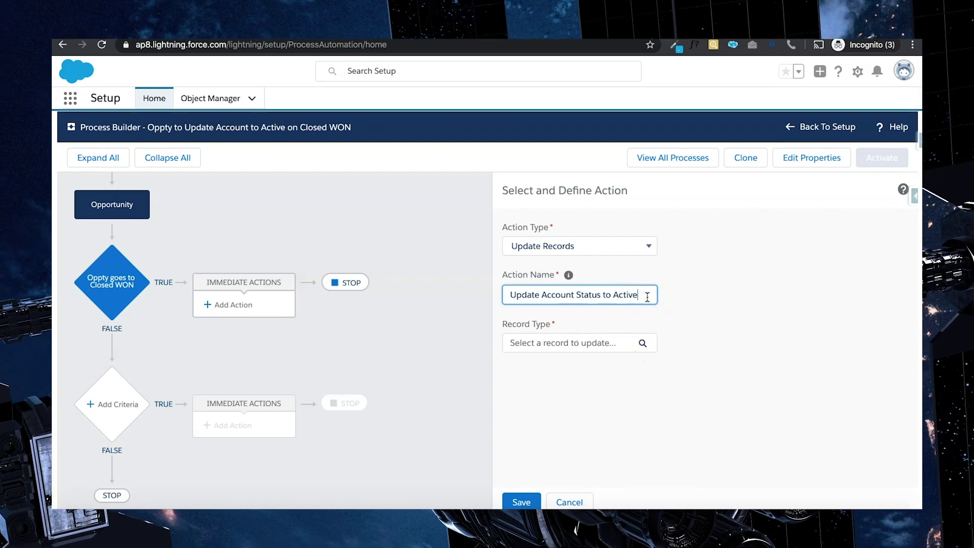
text(VE)
click(694, 304)
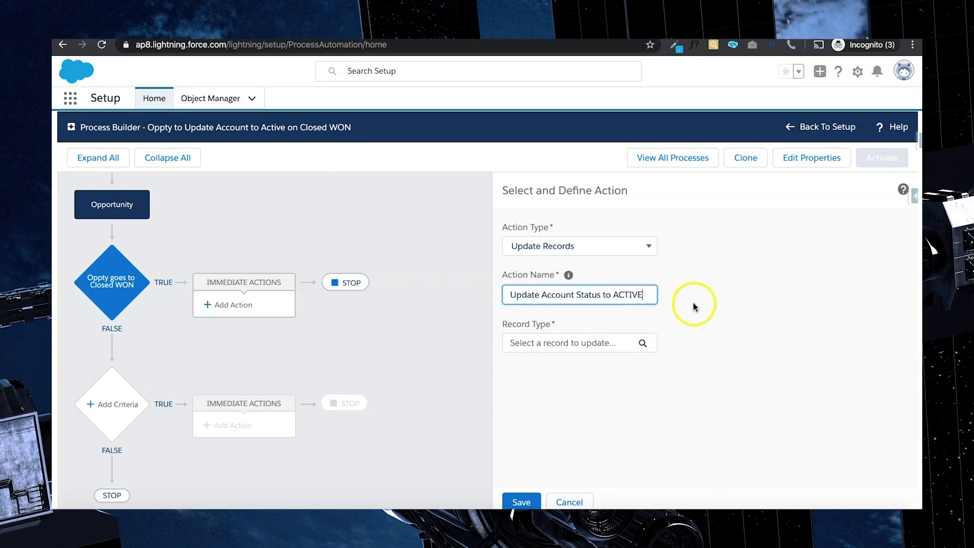
click(575, 346)
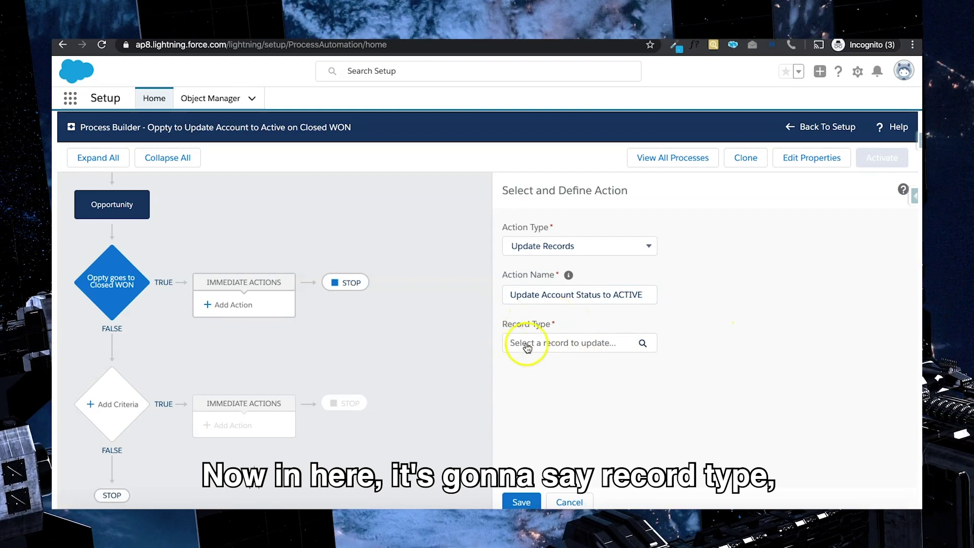
Step: Target the Opportunity's related Account ID record for the update
click(589, 348)
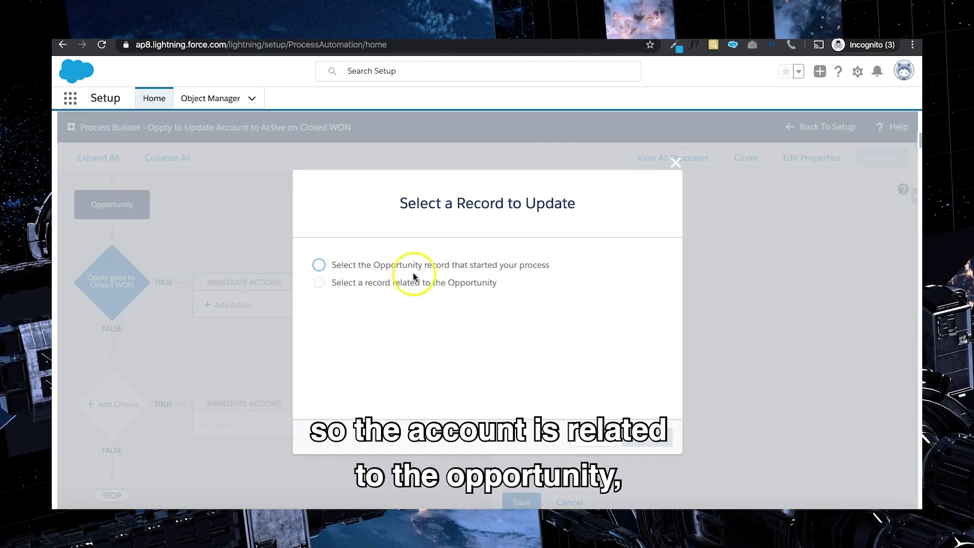
click(319, 282)
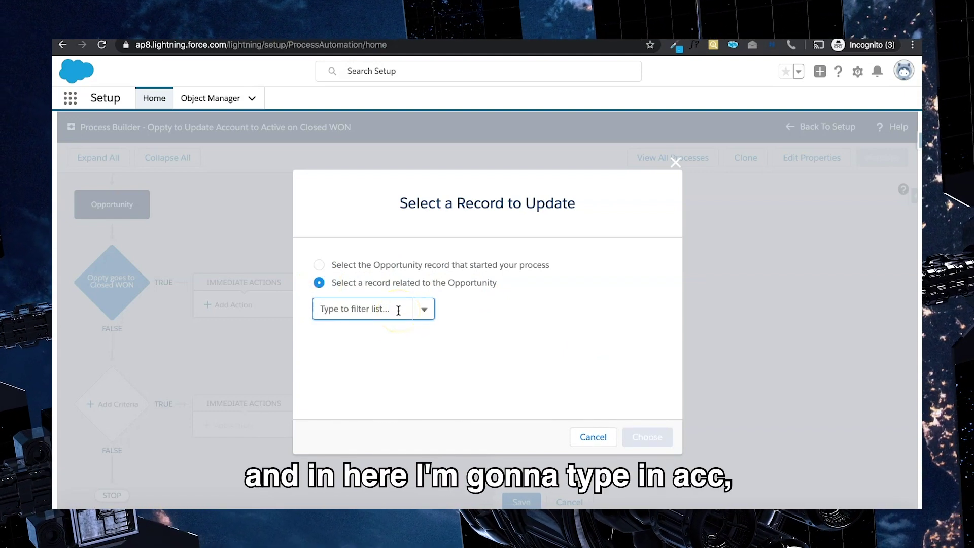
text(acc)
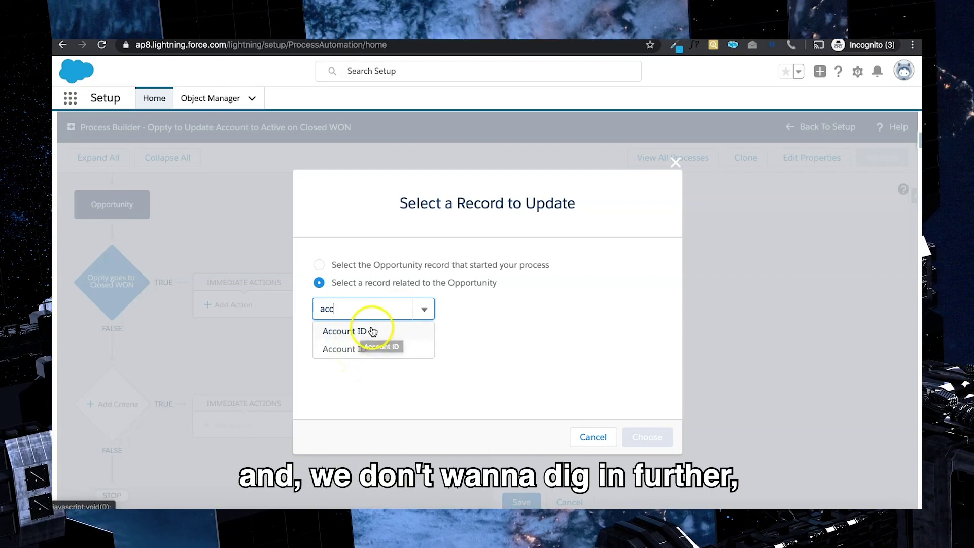
click(347, 350)
scroll(597, 391, down, 1)
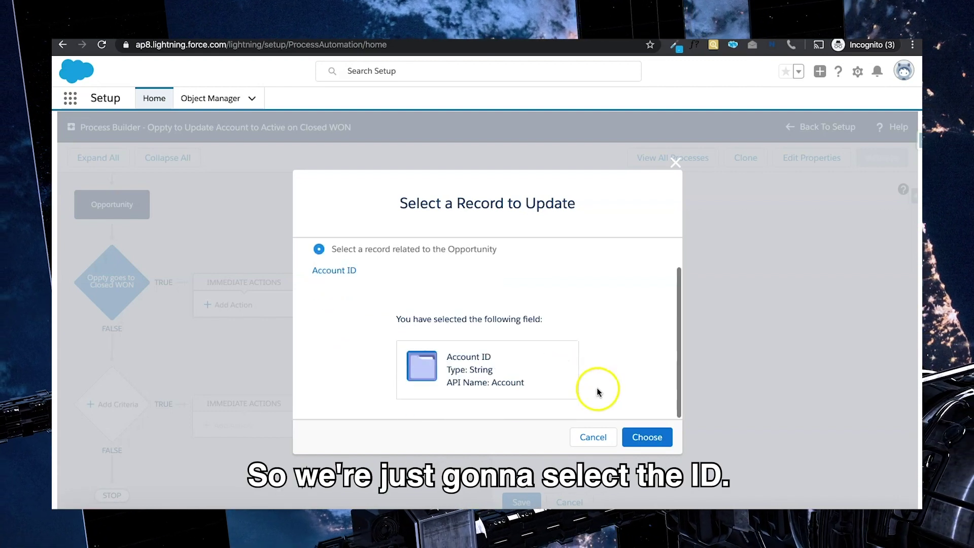
click(644, 435)
scroll(730, 309, down, 1)
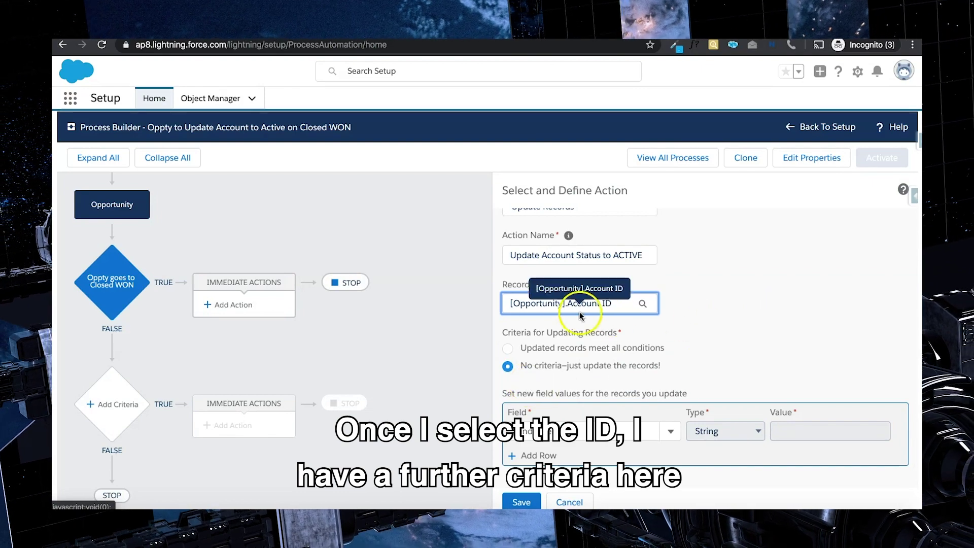
Step: Restrict the update to accounts whose Status does not equal Active
click(696, 368)
scroll(708, 339, down, 1)
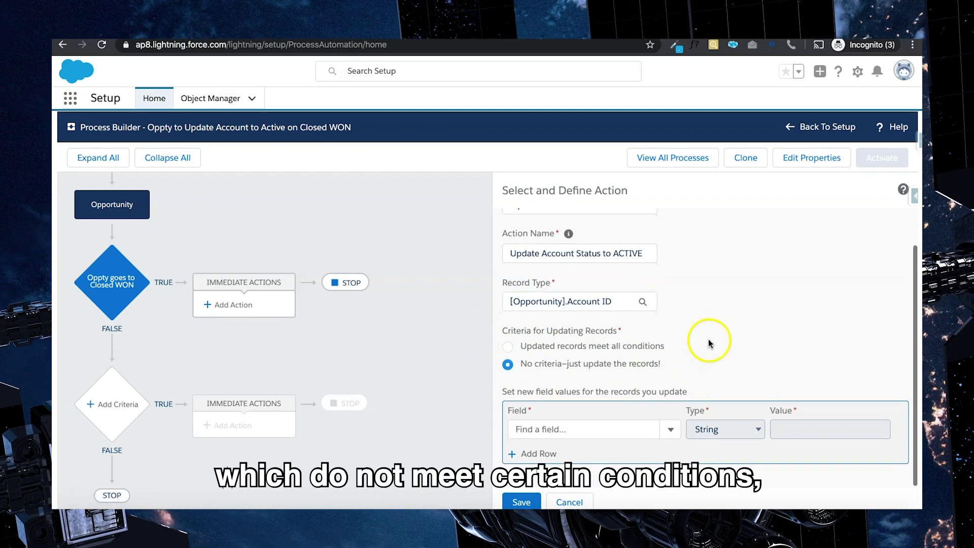
click(507, 347)
scroll(707, 330, down, 2)
click(582, 341)
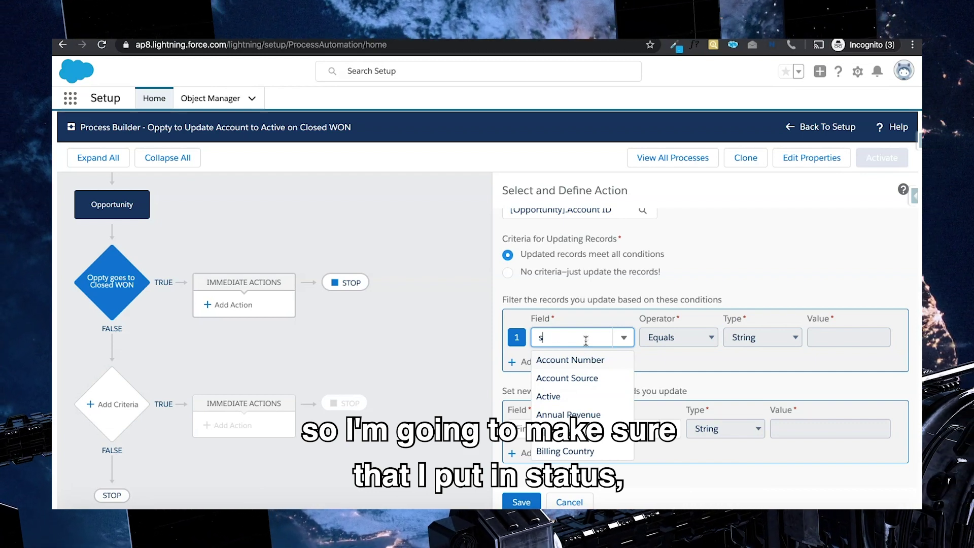
click(596, 377)
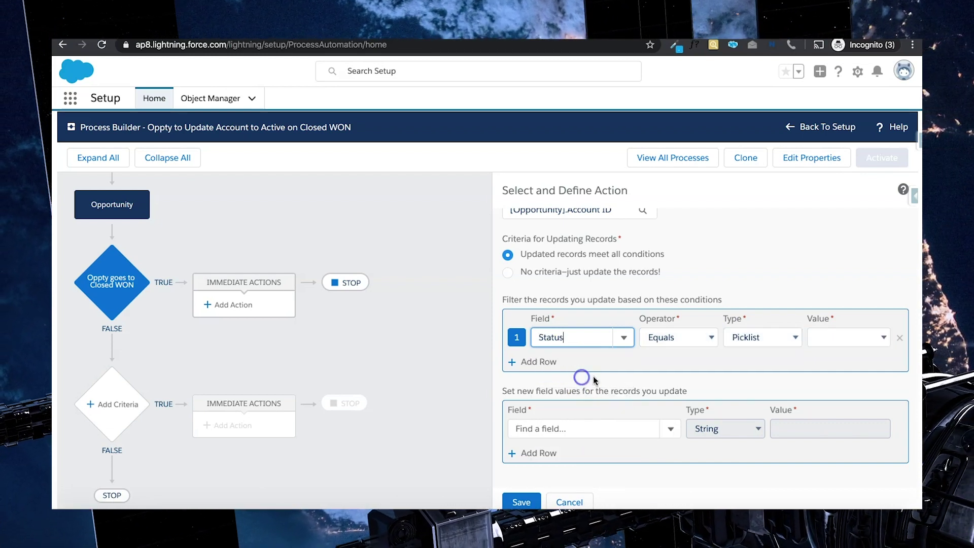
click(708, 339)
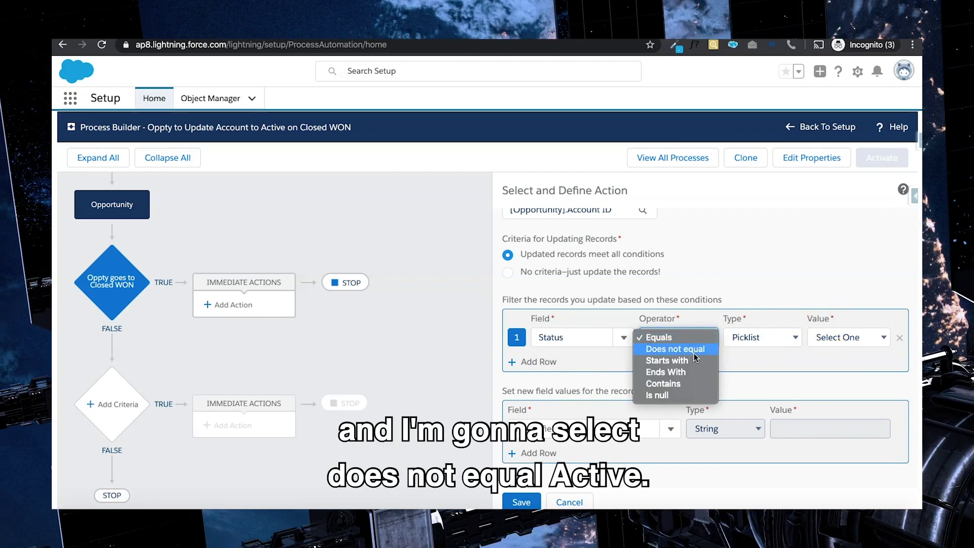
click(692, 349)
click(834, 332)
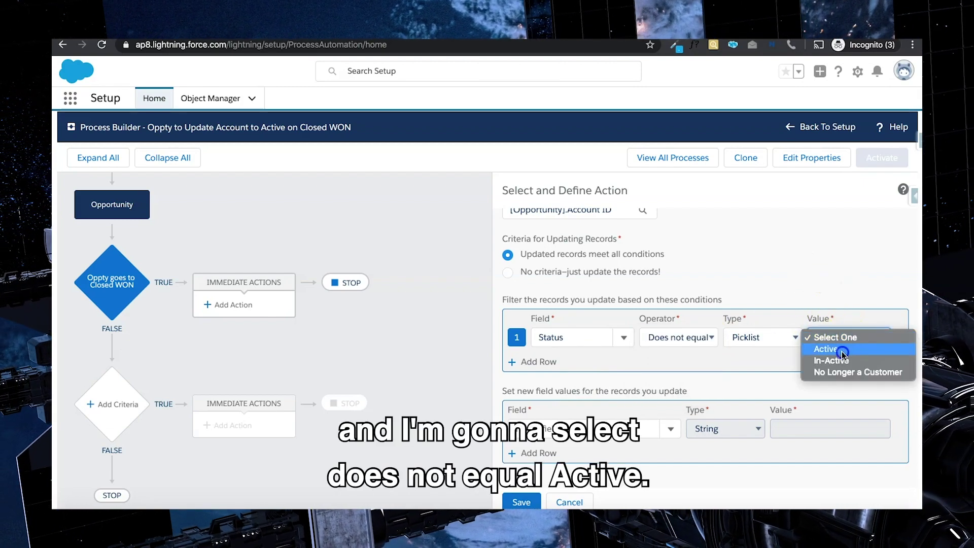
click(829, 350)
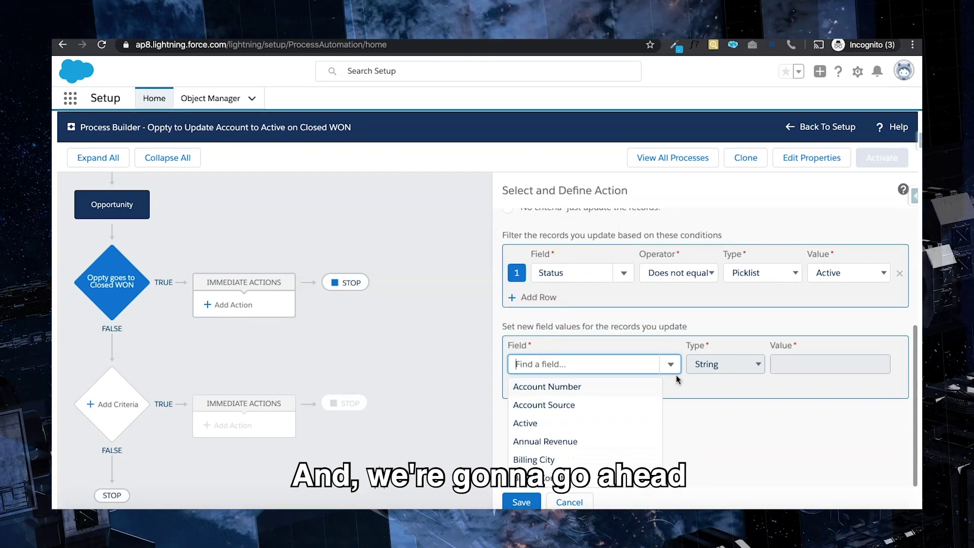
Step: Set the account Status field to Active and save the action
text(status)
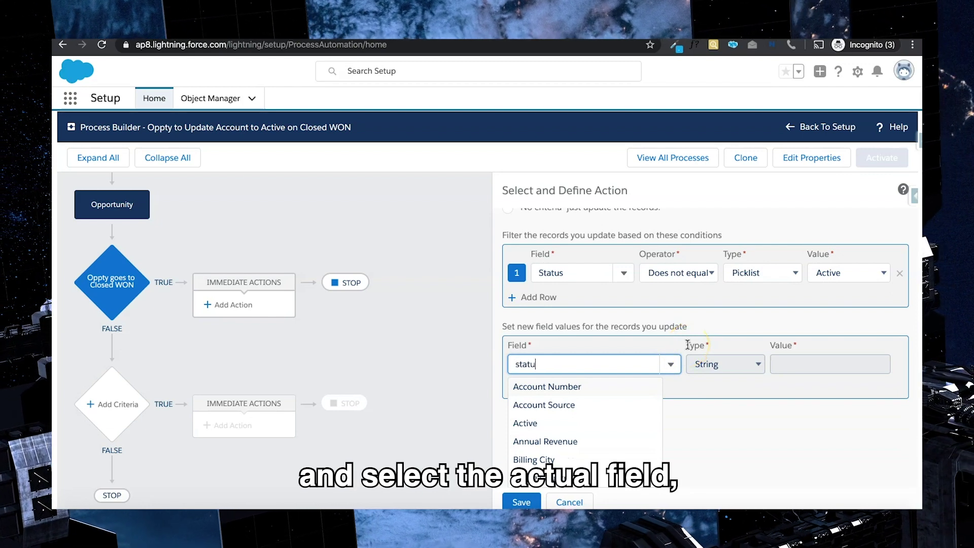
click(542, 469)
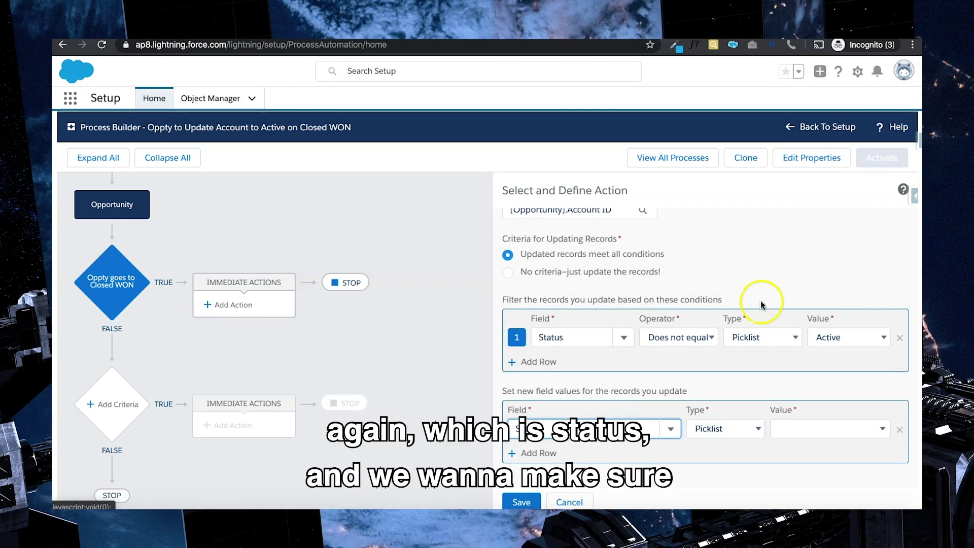
click(804, 432)
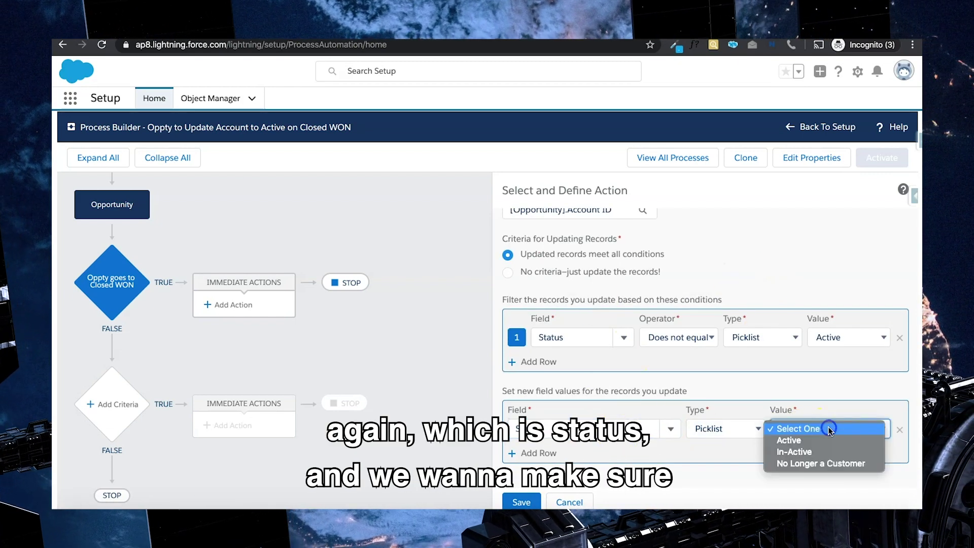
click(799, 442)
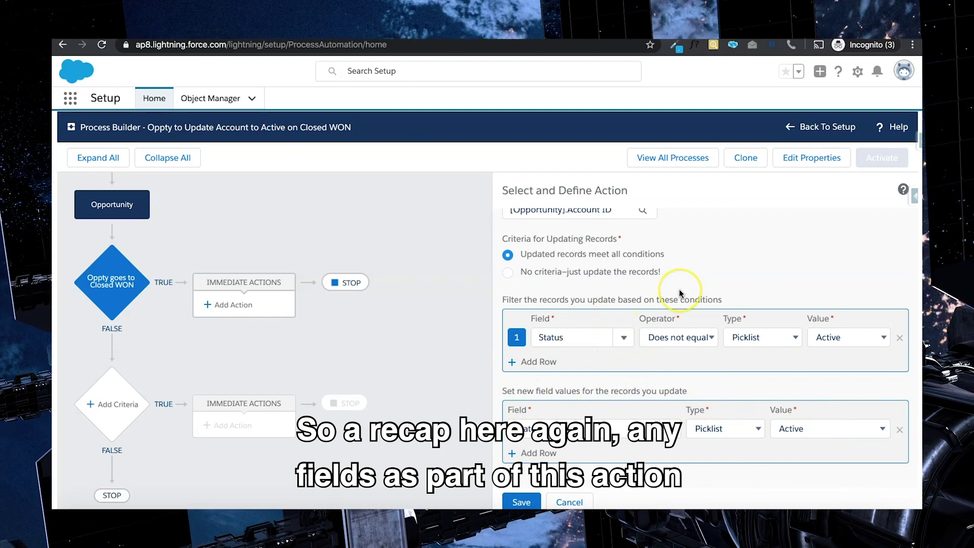
scroll(629, 341, up, 4)
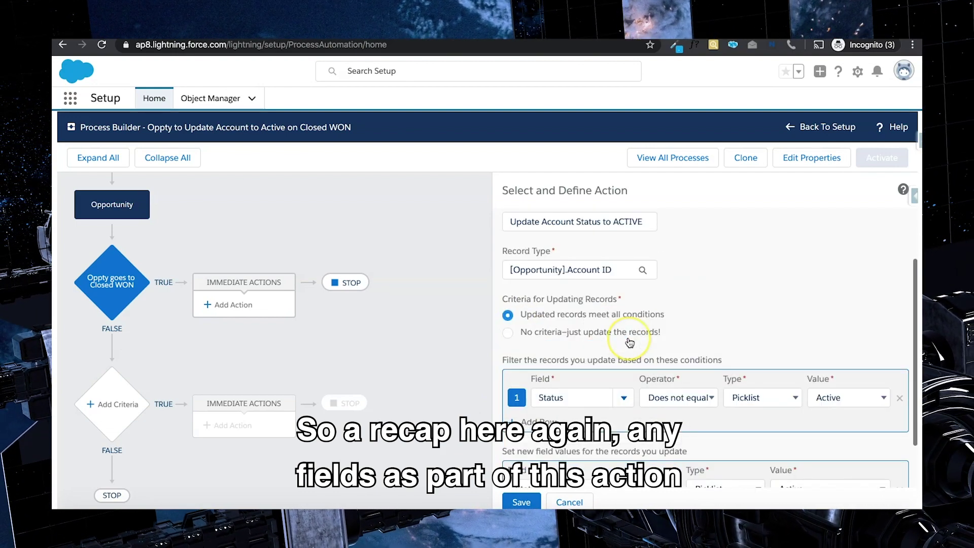
scroll(630, 343, down, 3)
scroll(629, 343, down, 1)
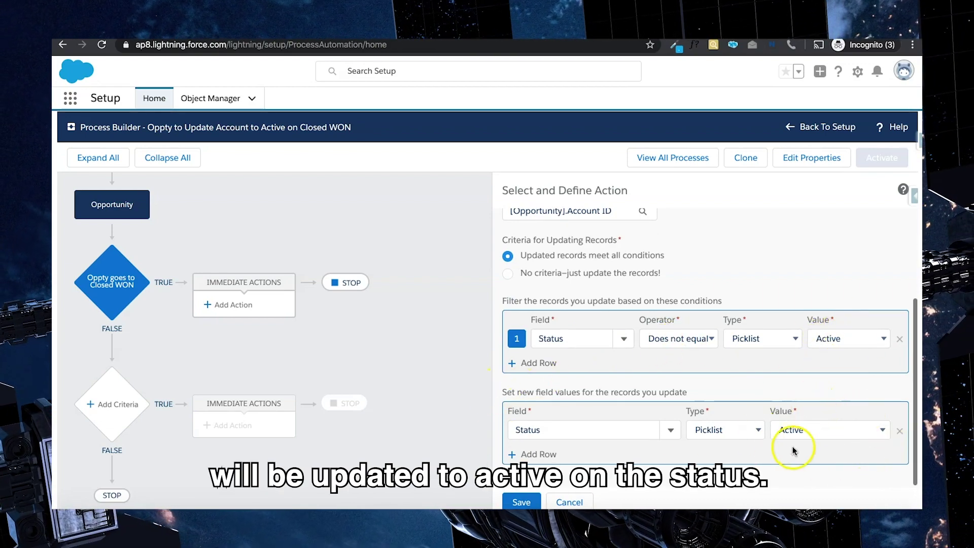
click(521, 502)
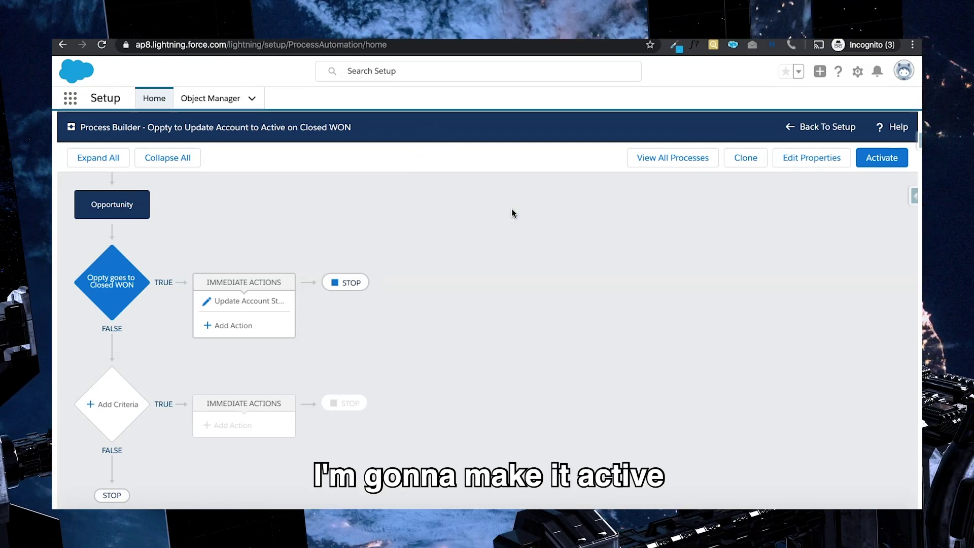
Step: Activate this process version and confirm the activation
click(889, 162)
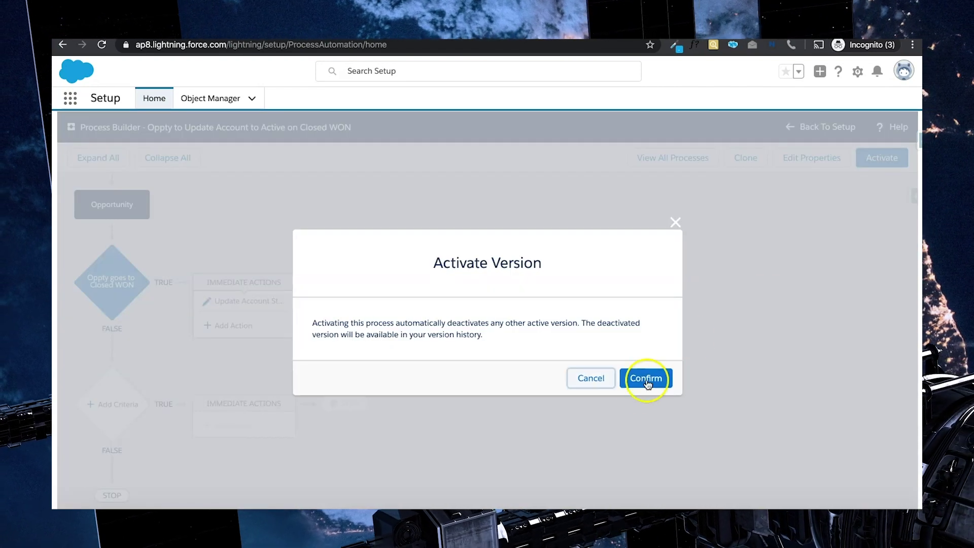
click(653, 381)
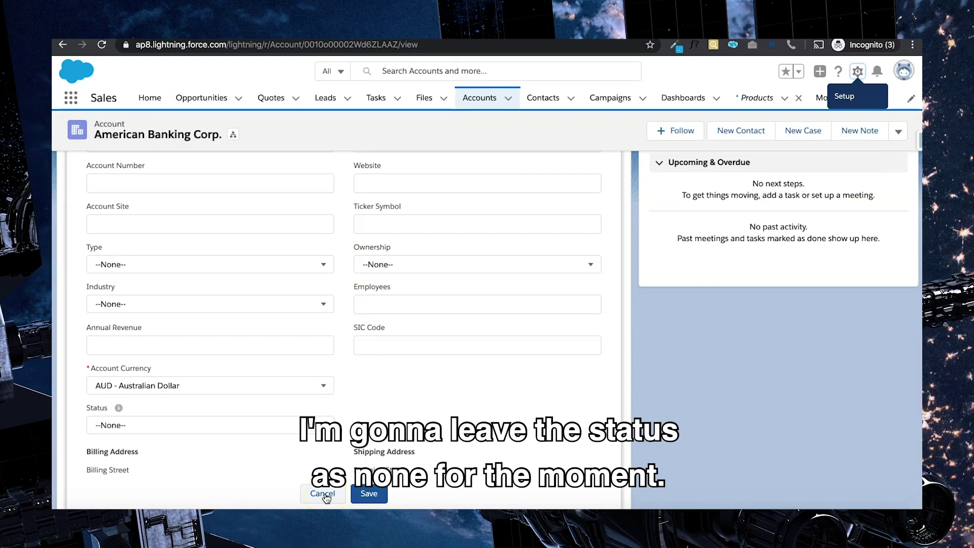
Step: Cancel the account edit and start a new opportunity named 'Test Field Update Process Builder'
click(324, 494)
scroll(348, 381, up, 5)
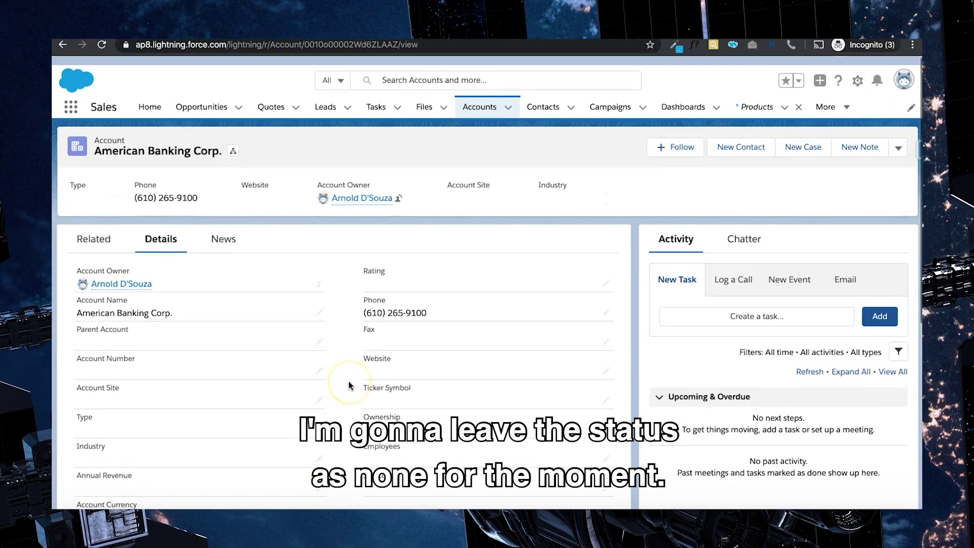
click(90, 230)
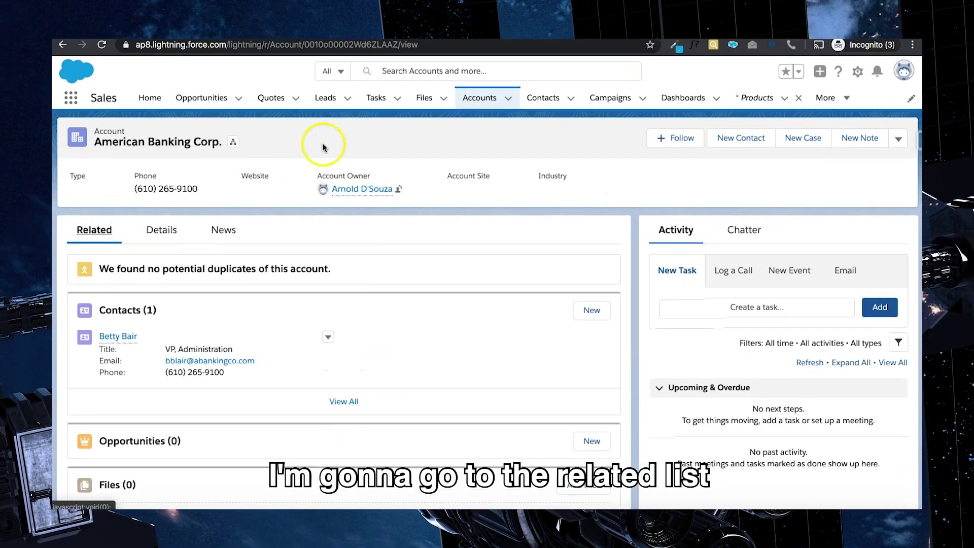
scroll(304, 383, down, 2)
click(597, 358)
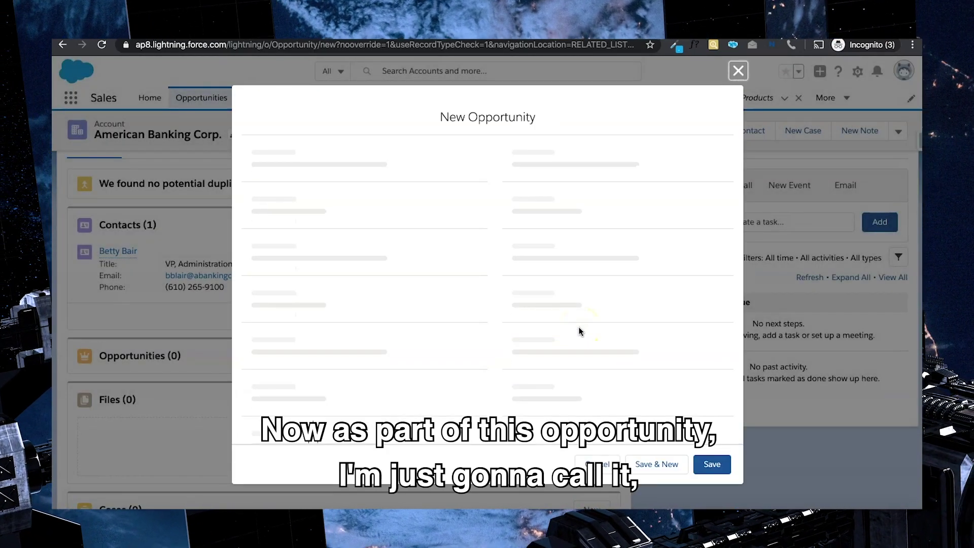
click(387, 270)
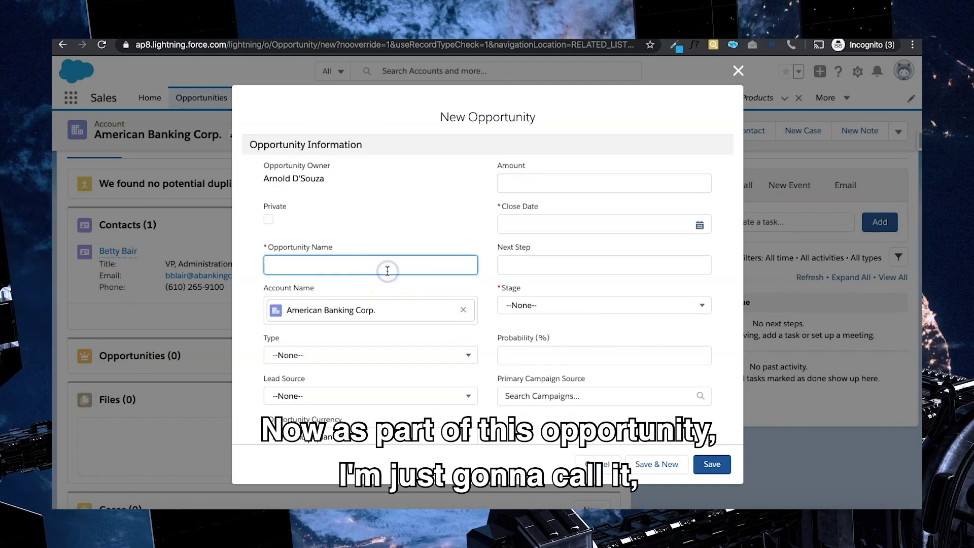
text(TEst Field Update Process Builder)
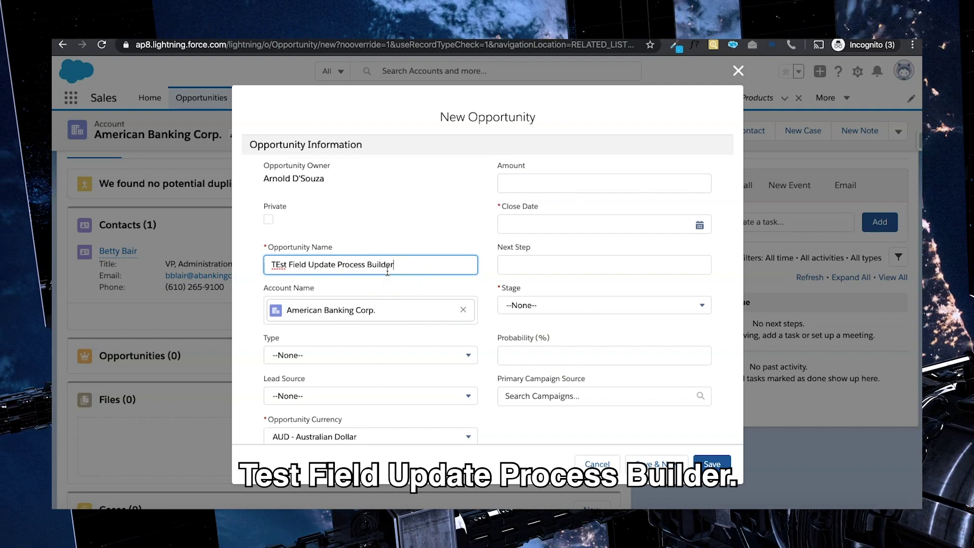
click(280, 265)
key(BackSpace)
text(er)
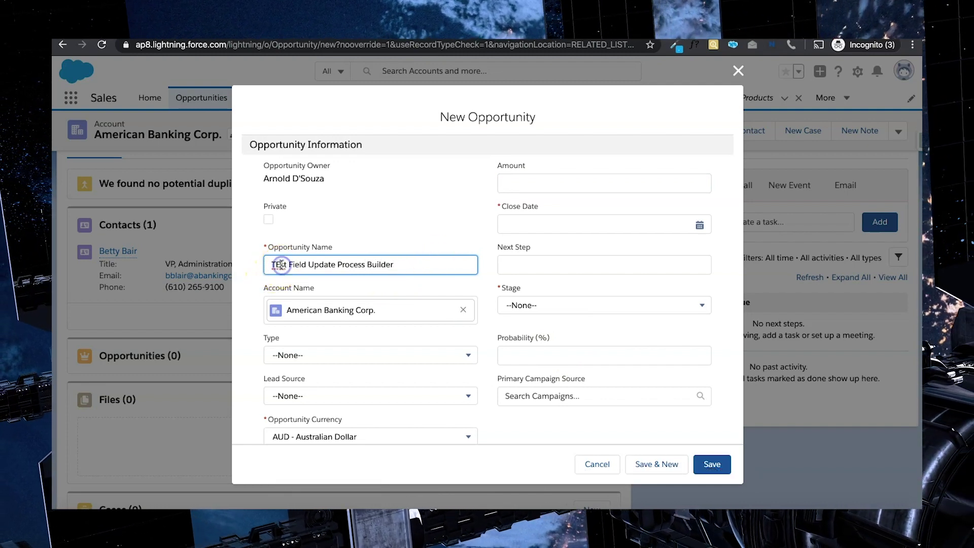
click(386, 237)
Step: Set close date 10/02/2020 and stage Needs Analysis, then save the opportunity
click(500, 224)
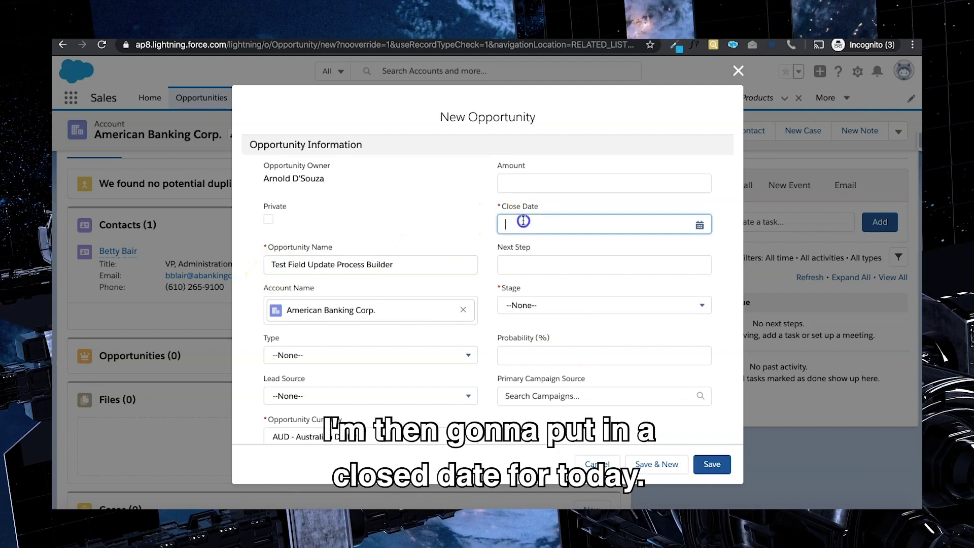
click(534, 335)
scroll(508, 327, down, 2)
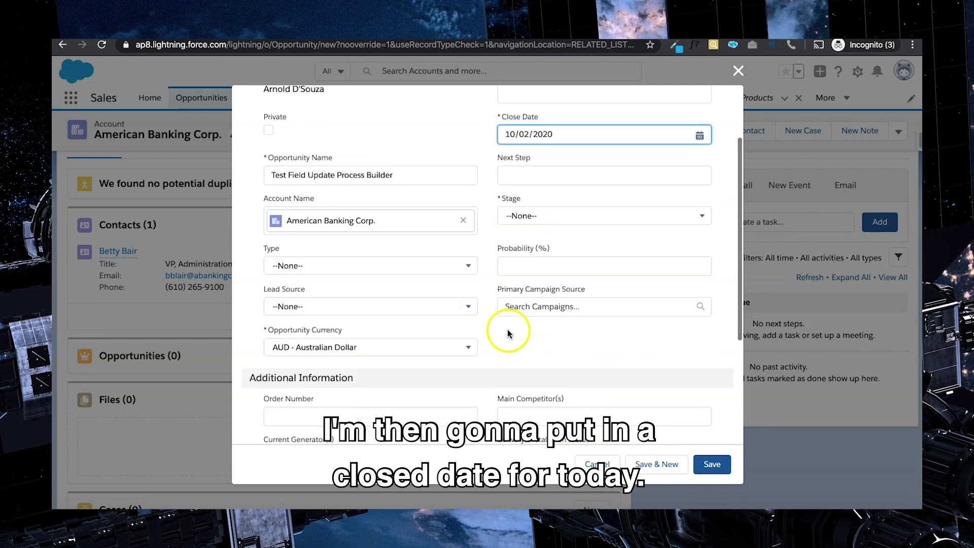
click(579, 210)
scroll(590, 314, down, 2)
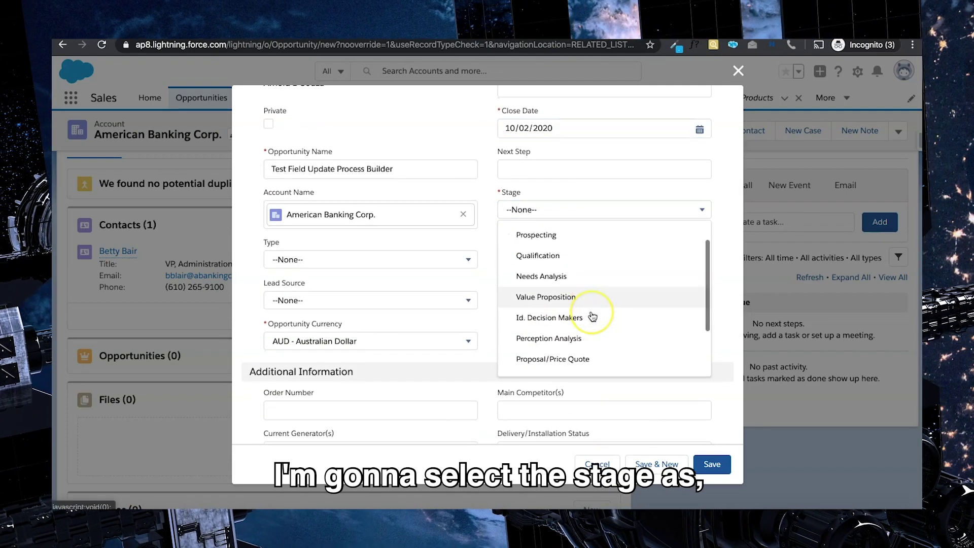
scroll(591, 315, up, 2)
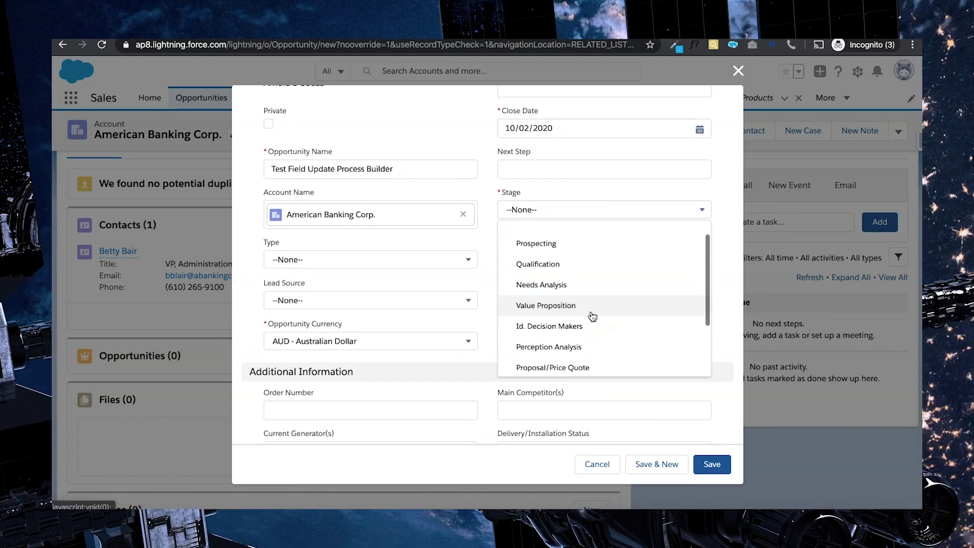
click(600, 283)
scroll(486, 257, down, 3)
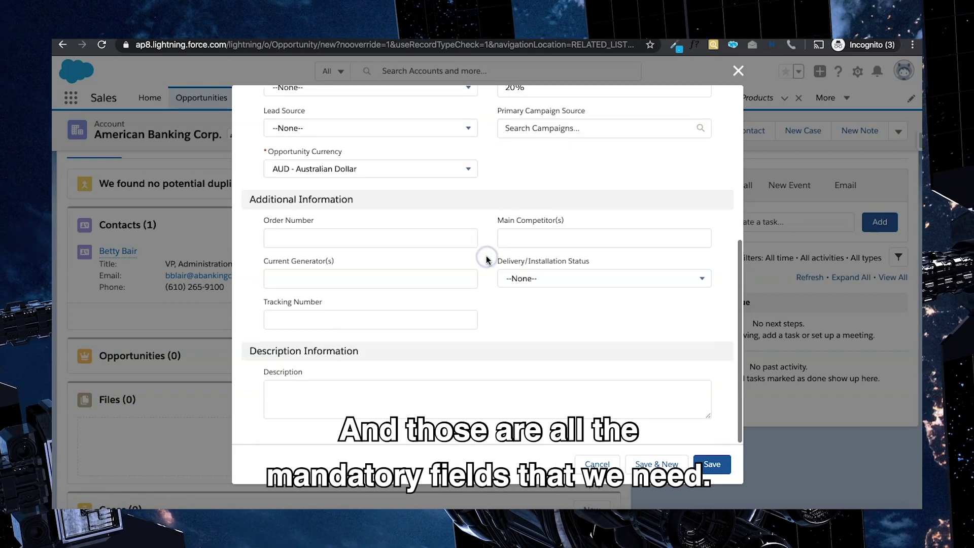
scroll(486, 259, up, 3)
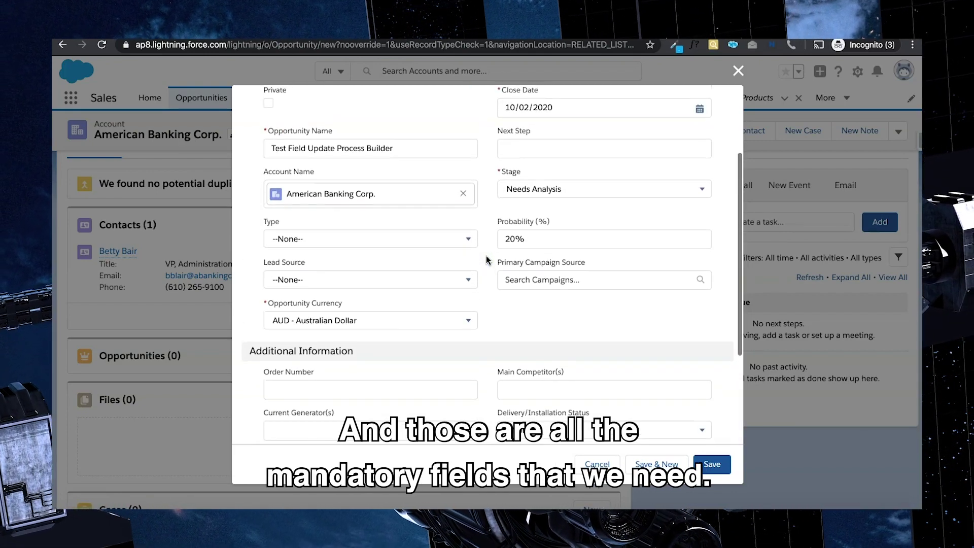
click(712, 464)
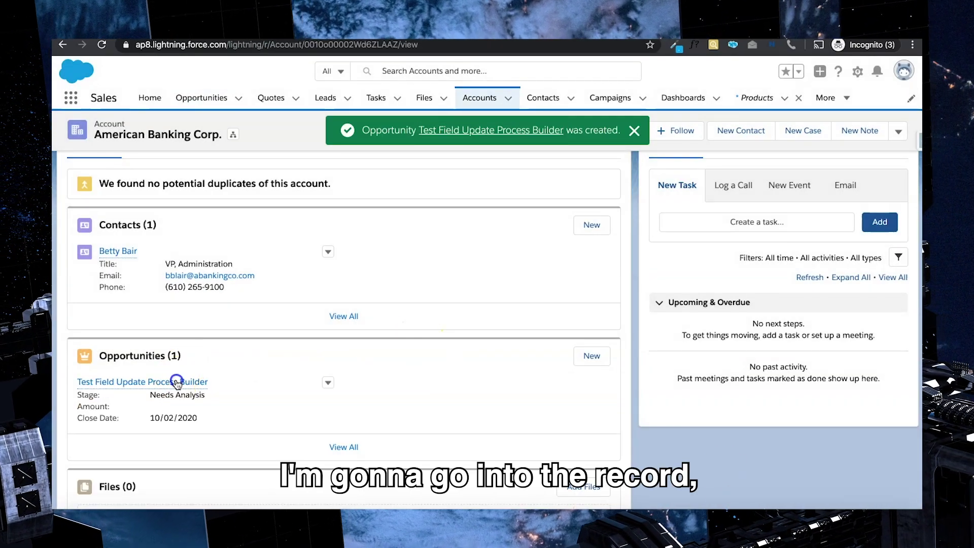
Step: Change the test opportunity's stage to Closed Won and save
click(176, 382)
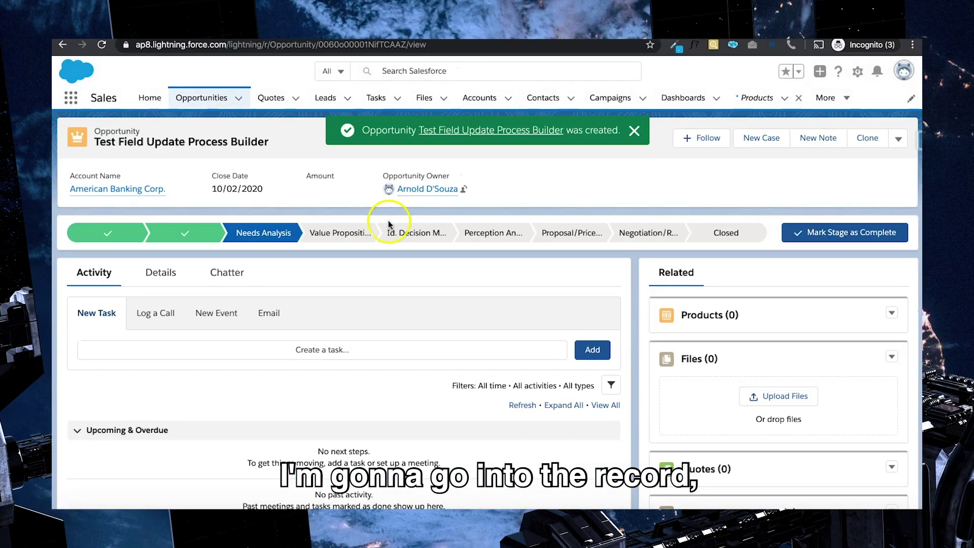
click(726, 233)
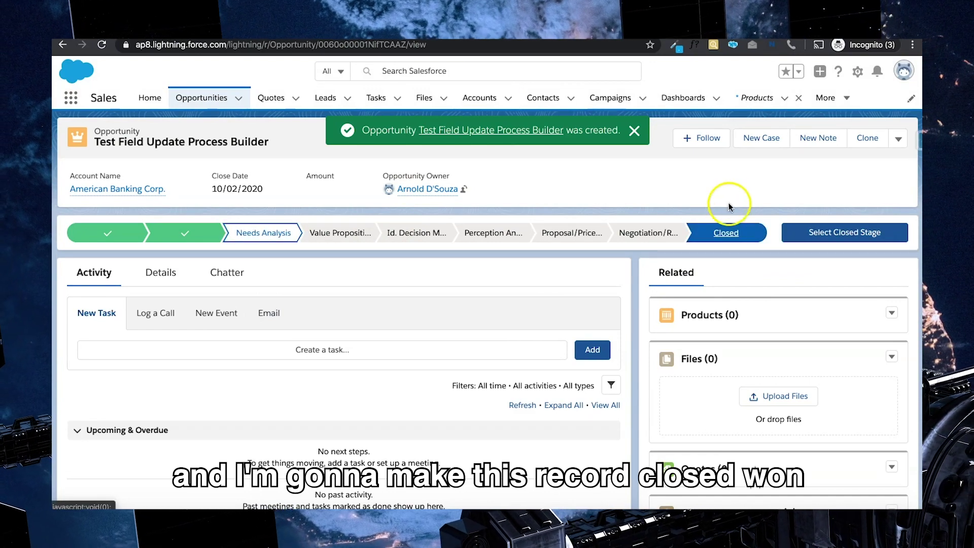
click(829, 238)
click(628, 295)
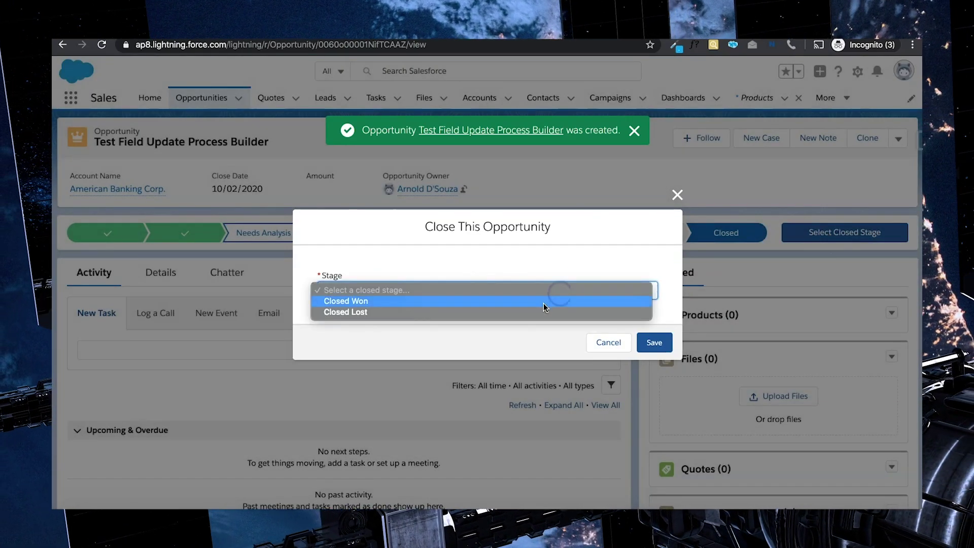
click(543, 304)
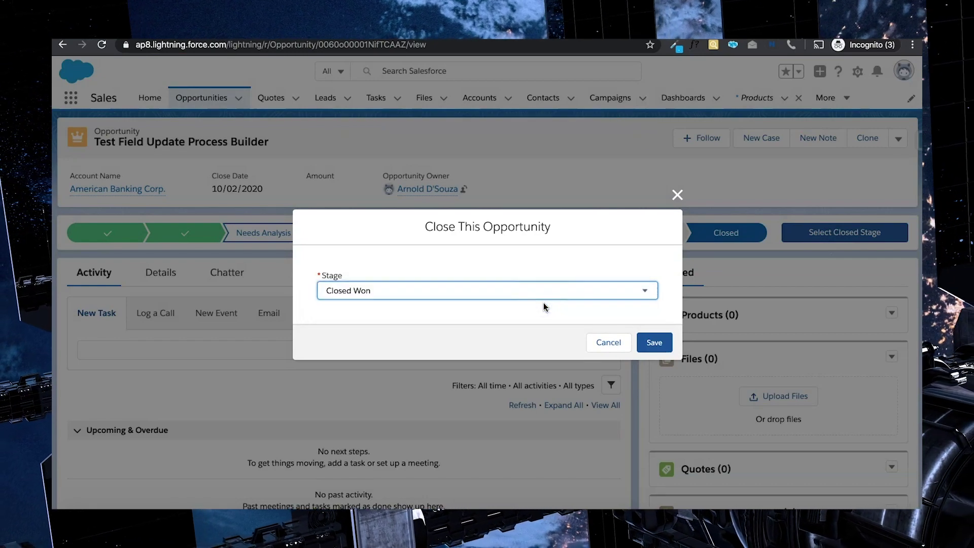
click(654, 344)
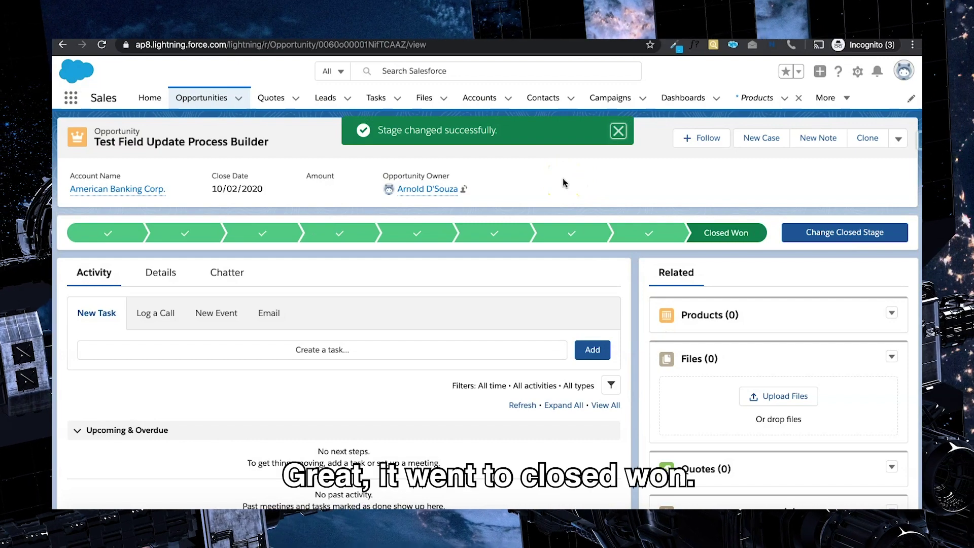
Step: Open the American Banking Corp. account in a new browser tab
mouse_move(139, 194)
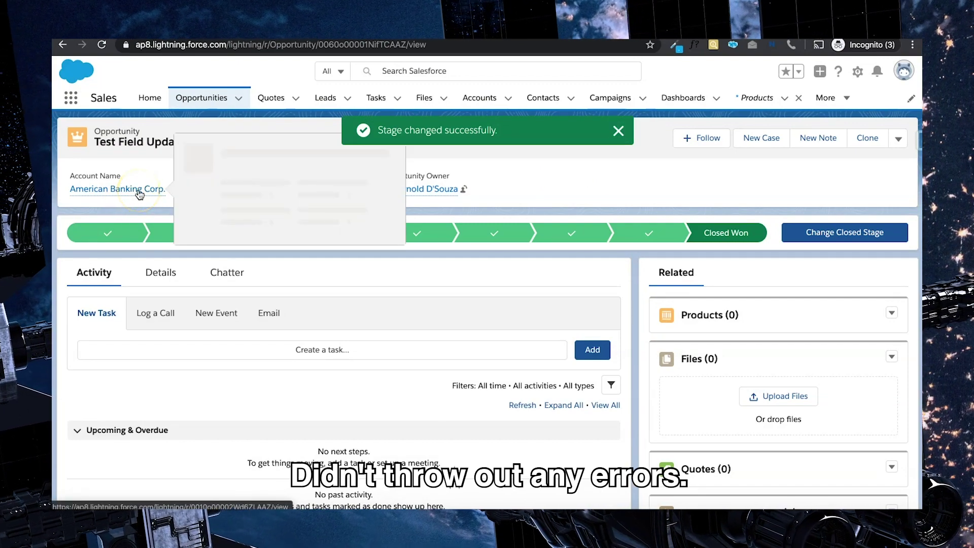
right_click(146, 193)
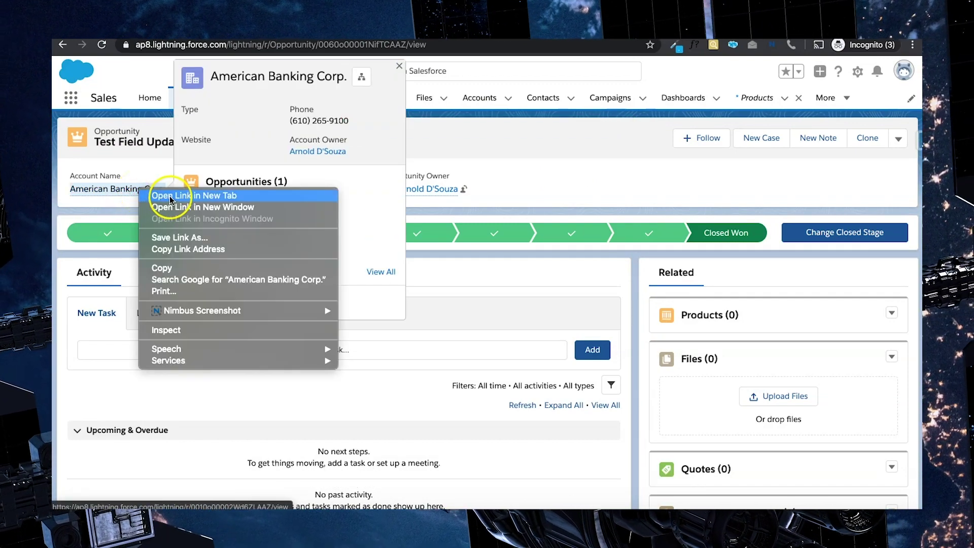
click(170, 195)
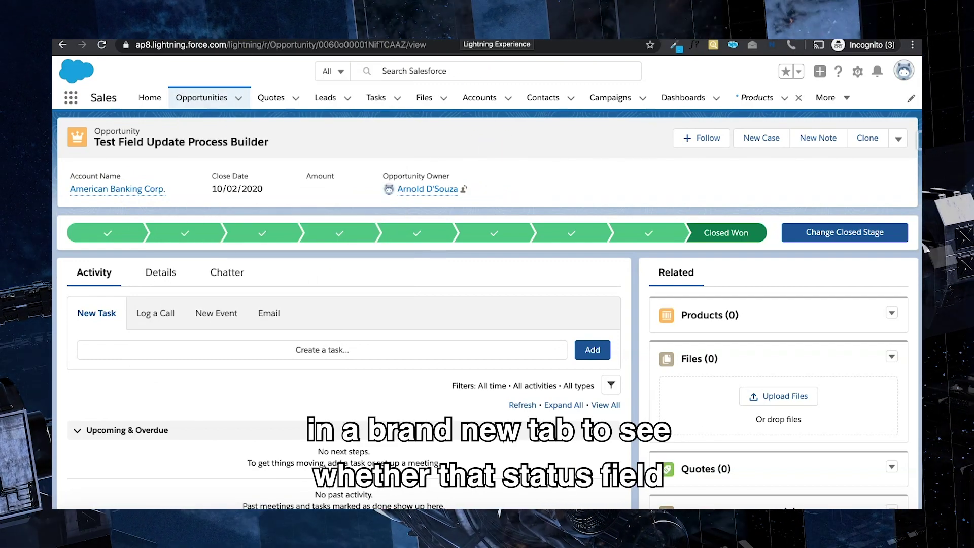
key(ctrl+Tab)
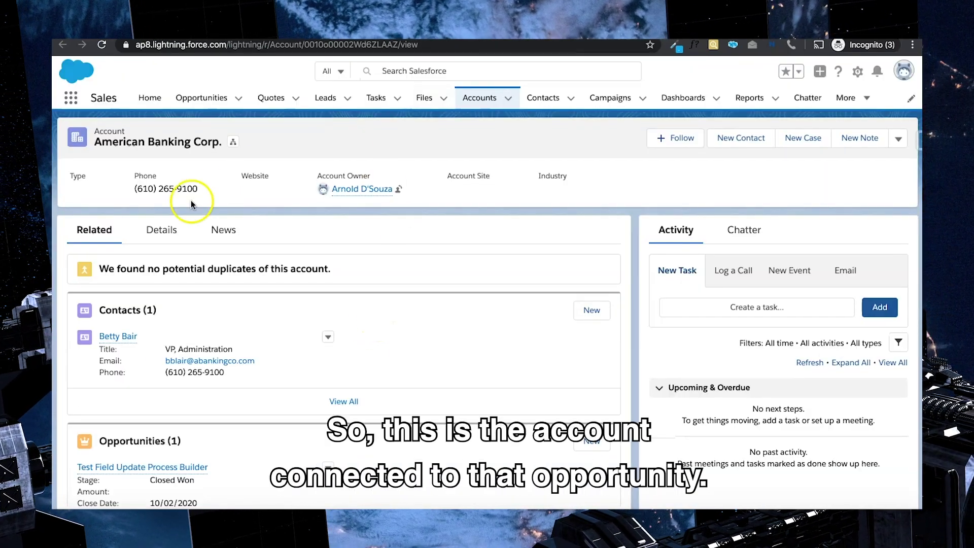
Step: Check American Banking Corp.'s Details show Status as Active
click(164, 229)
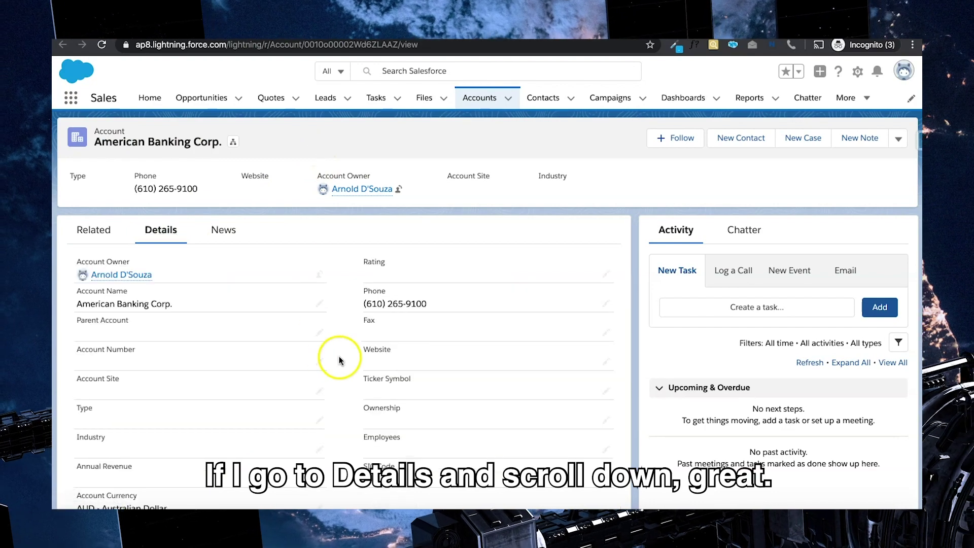
scroll(346, 339, down, 3)
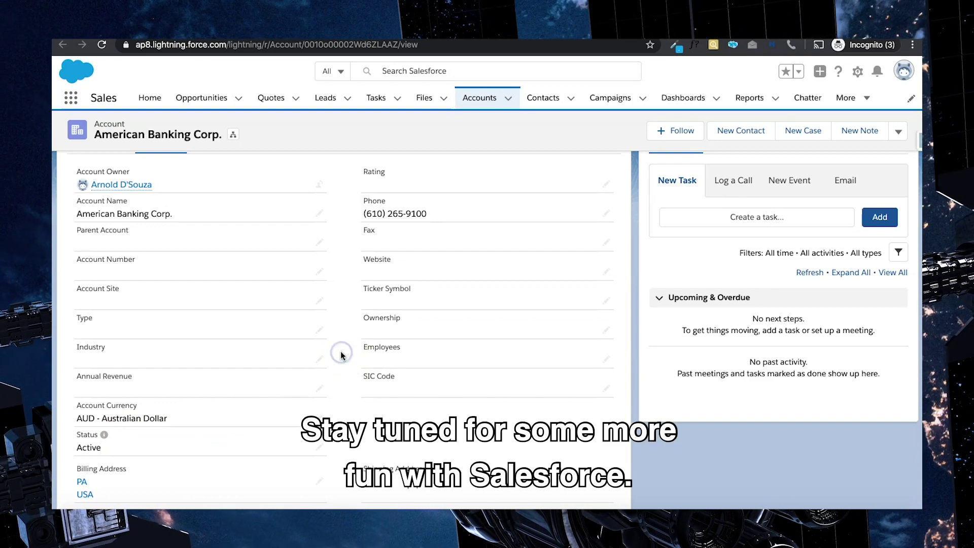
scroll(342, 355, up, 2)
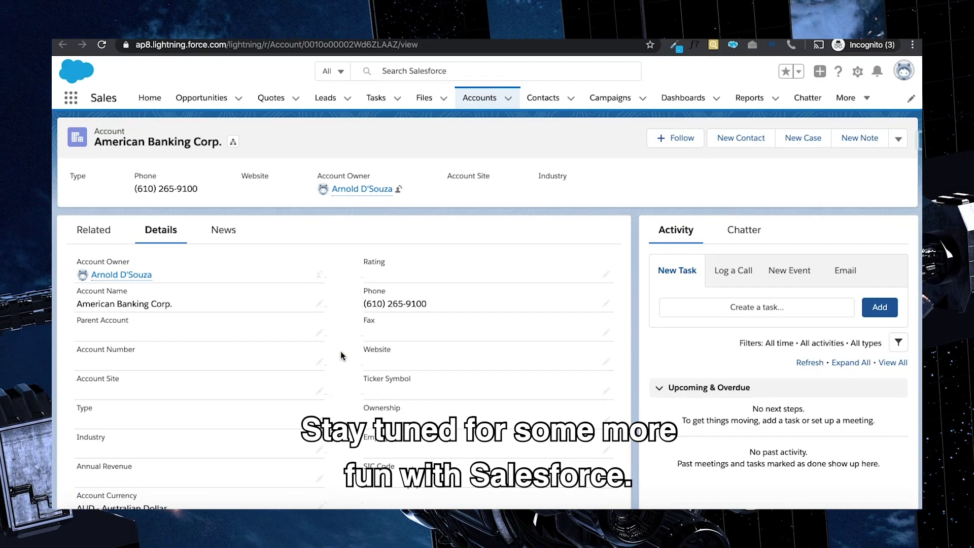